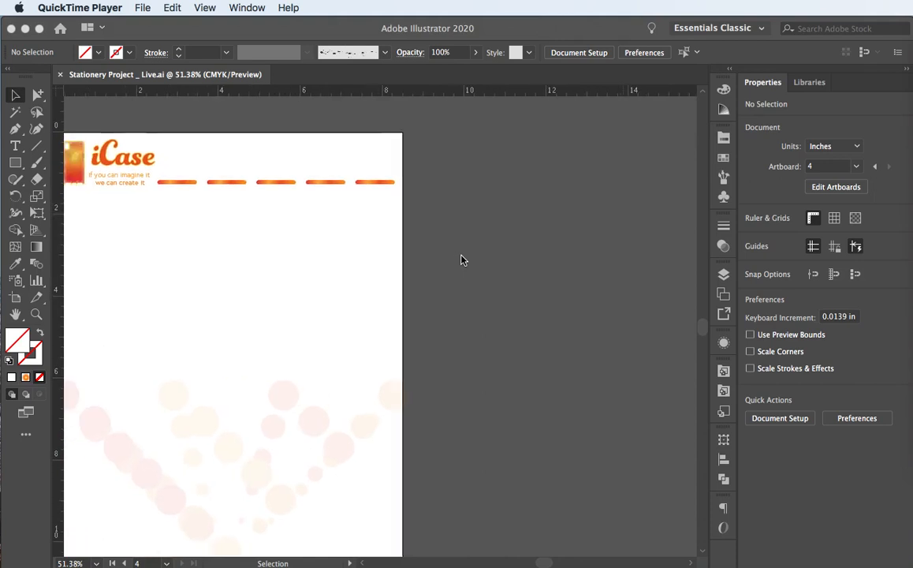
{"action": "scroll", "coordinate": [462, 260], "scroll_direction": "left", "scroll_amount": 3}
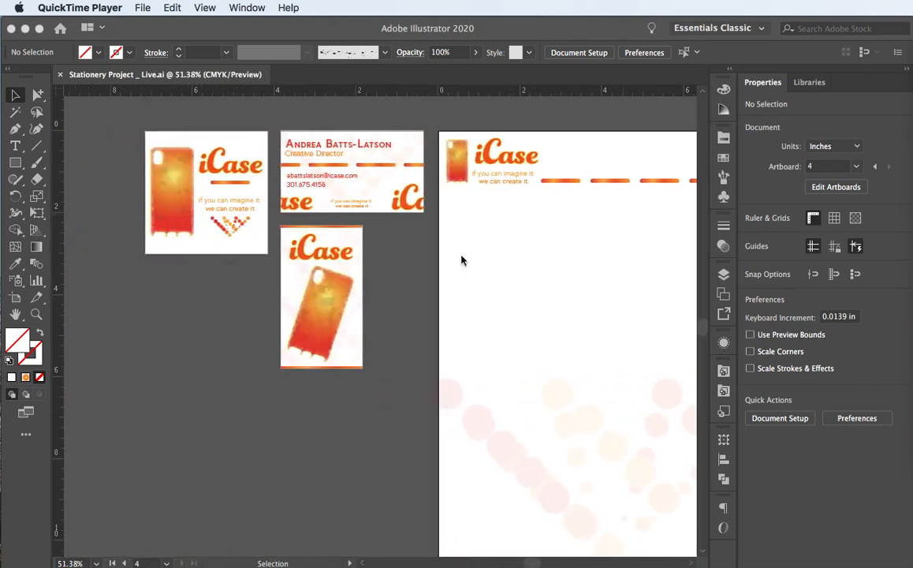
{"action": "scroll", "coordinate": [461, 260], "scroll_direction": "right", "scroll_amount": 8}
{"action": "scroll", "coordinate": [461, 260], "scroll_direction": "right", "scroll_amount": 6}
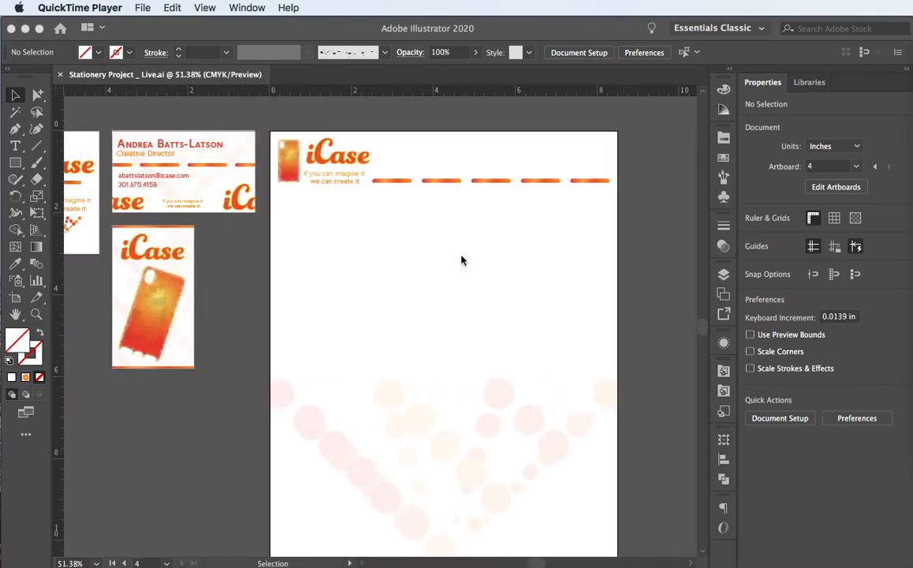
{"action": "scroll", "coordinate": [463, 260], "scroll_direction": "right", "scroll_amount": 5}
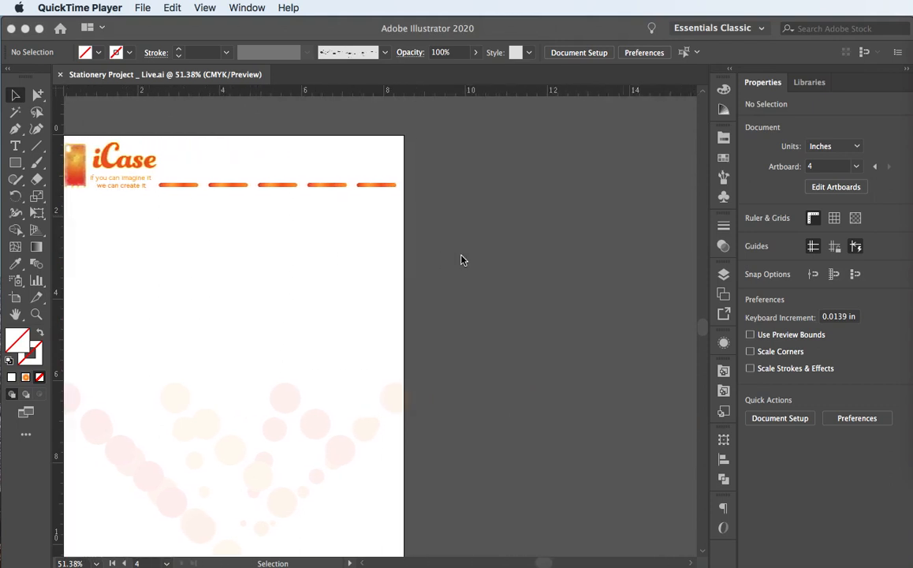
{"action": "scroll", "coordinate": [463, 260], "scroll_direction": "up", "scroll_amount": 1}
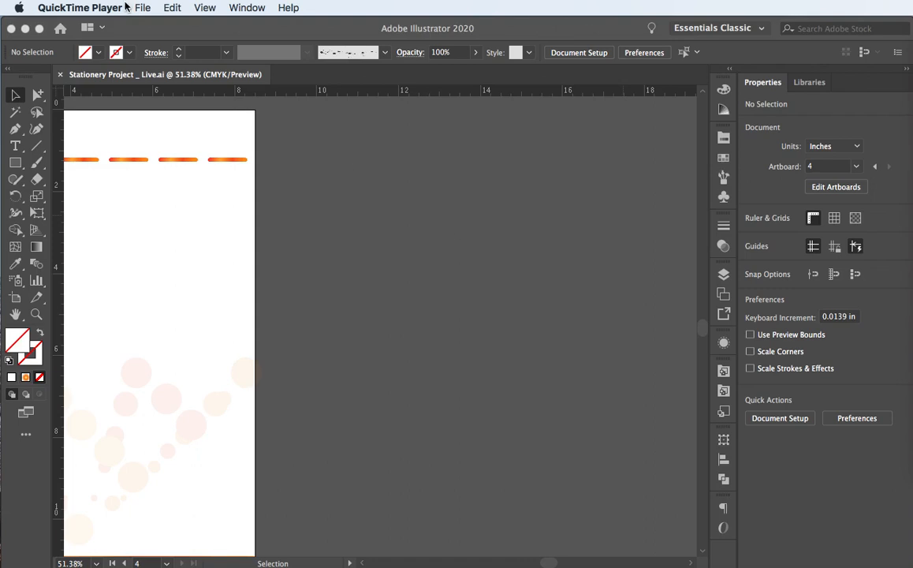
Open the file post office letter template.ai from the Downloads folder in Illustrator.
{"action": "left_click", "coordinate": [134, 26]}
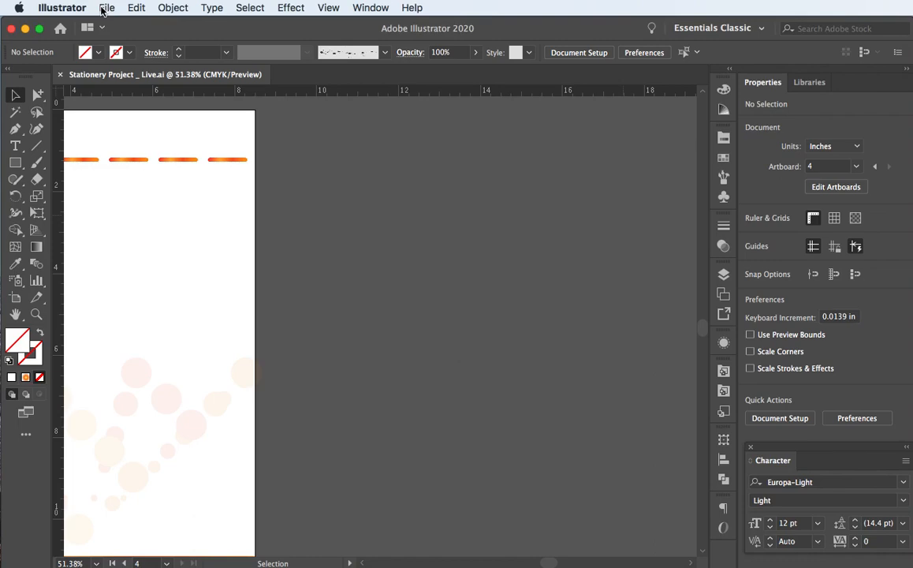
{"action": "left_click", "coordinate": [103, 11]}
{"action": "left_click", "coordinate": [136, 52]}
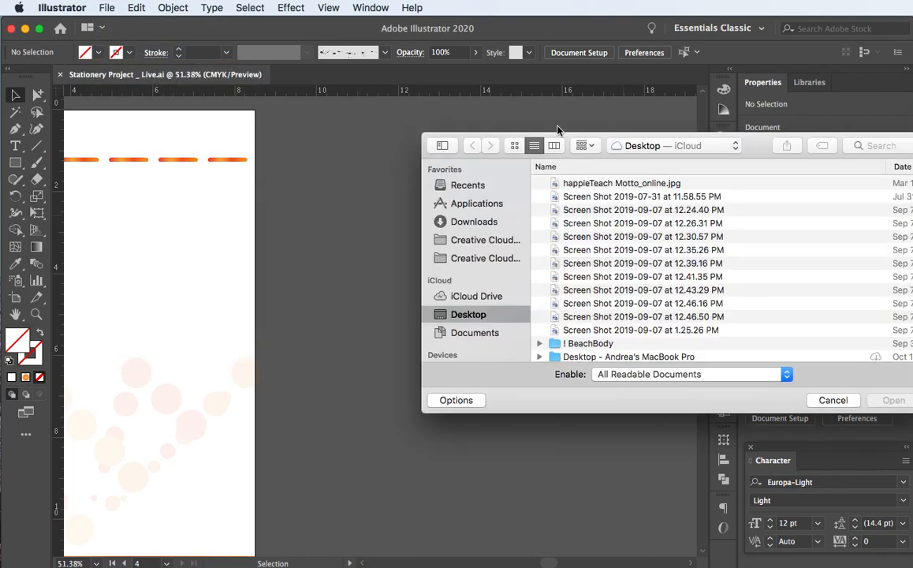
{"action": "left_click_drag", "start_coordinate": [732, 149], "coordinate": [560, 147]}
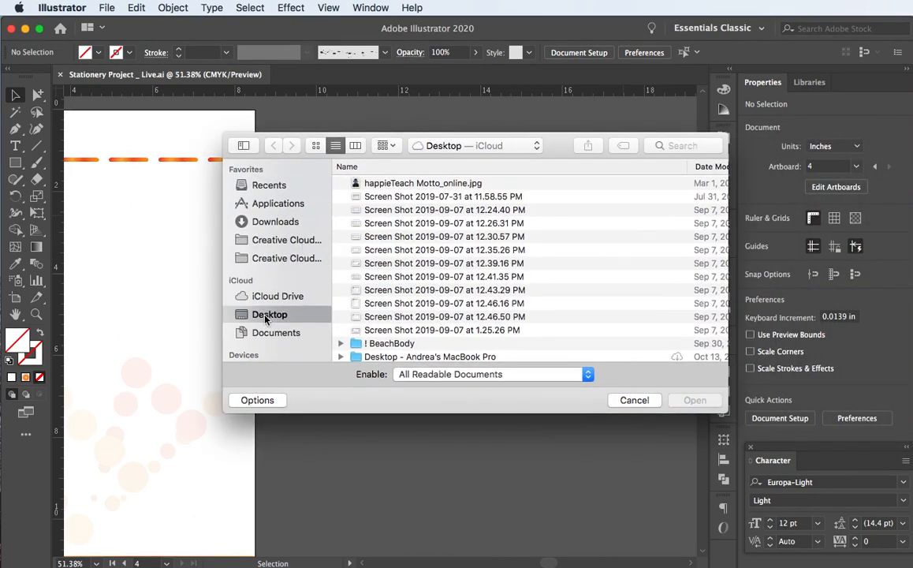
{"action": "scroll", "coordinate": [455, 273], "scroll_direction": "down", "scroll_amount": 5}
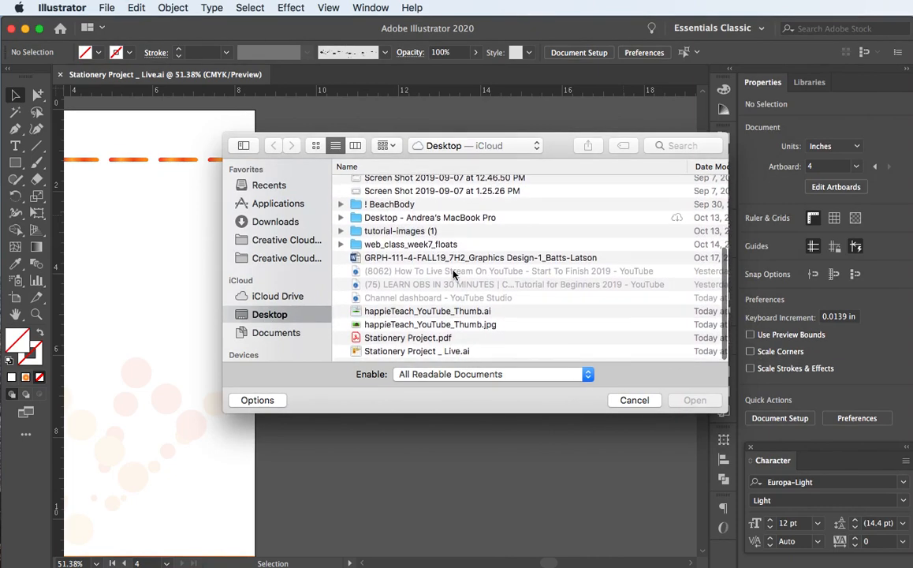
{"action": "scroll", "coordinate": [454, 274], "scroll_direction": "up", "scroll_amount": 5}
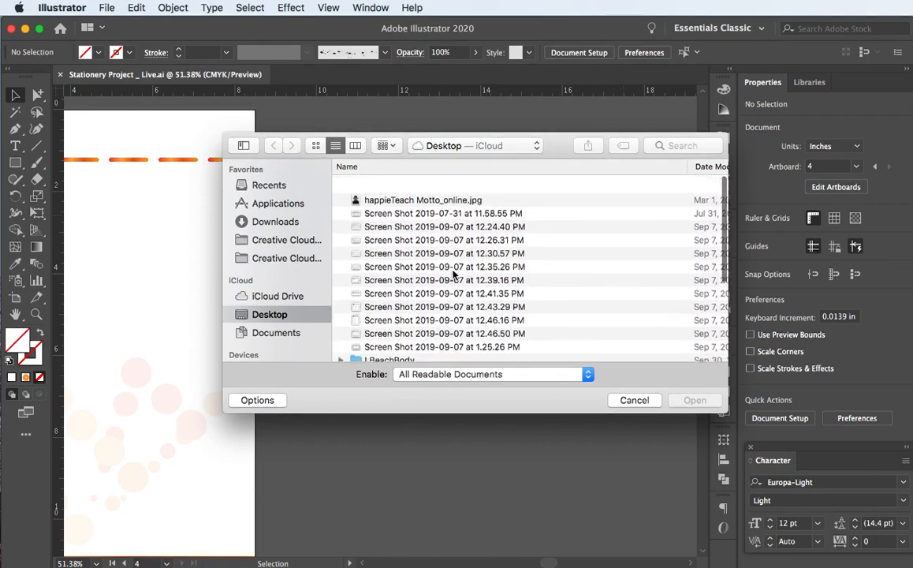
{"action": "left_click", "coordinate": [239, 221]}
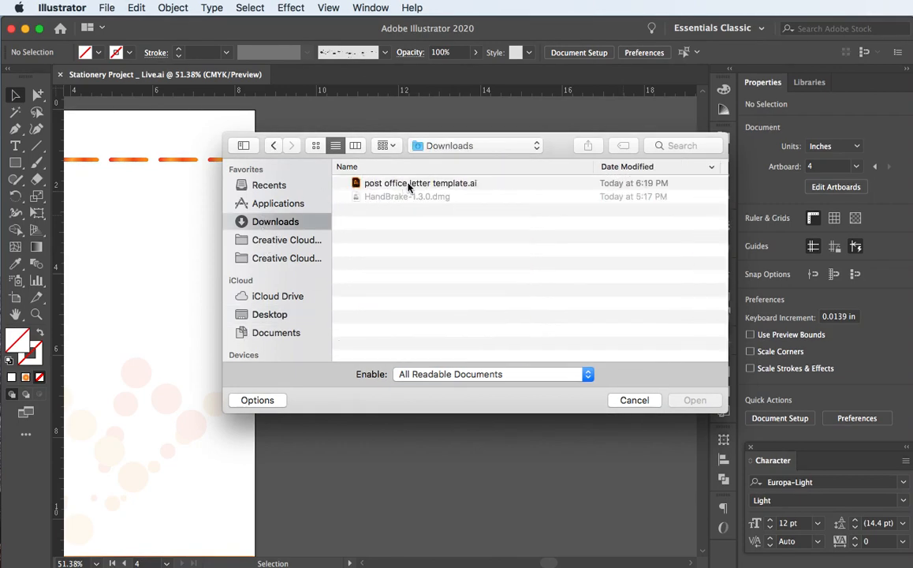
{"action": "left_click", "coordinate": [388, 187]}
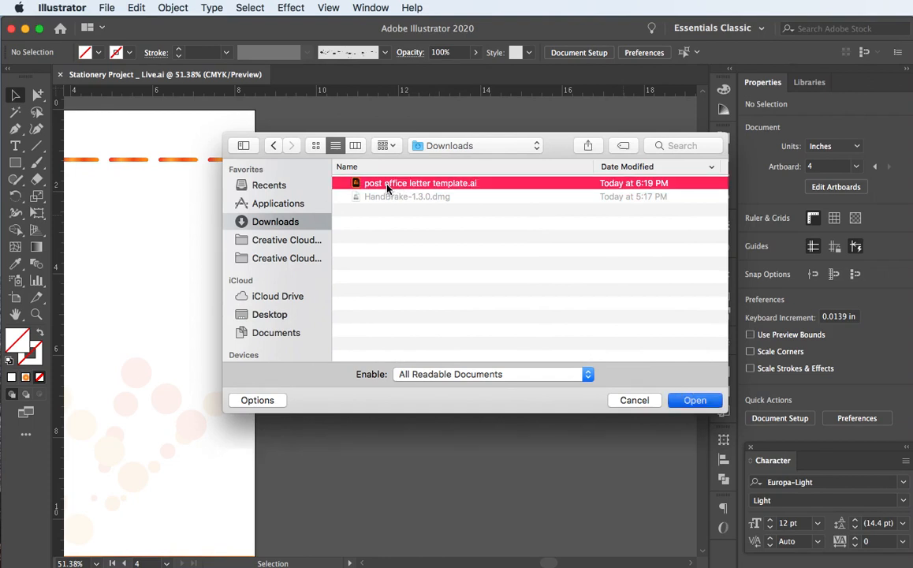
{"action": "double_click", "coordinate": [388, 186]}
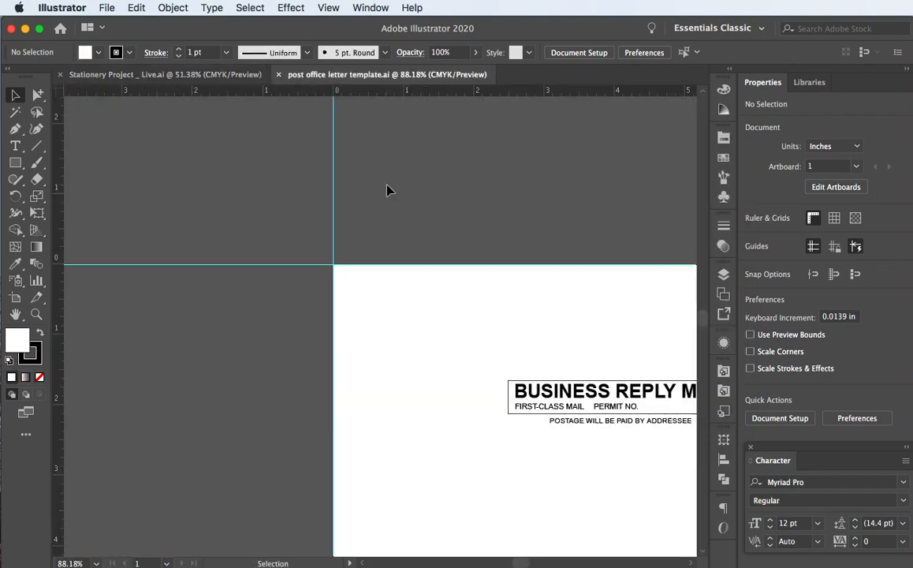
Examine the business reply mail template's layout and select its group of vertical bars.
{"action": "scroll", "coordinate": [396, 275], "scroll_direction": "right", "scroll_amount": 5}
{"action": "scroll", "coordinate": [397, 274], "scroll_direction": "down", "scroll_amount": 2}
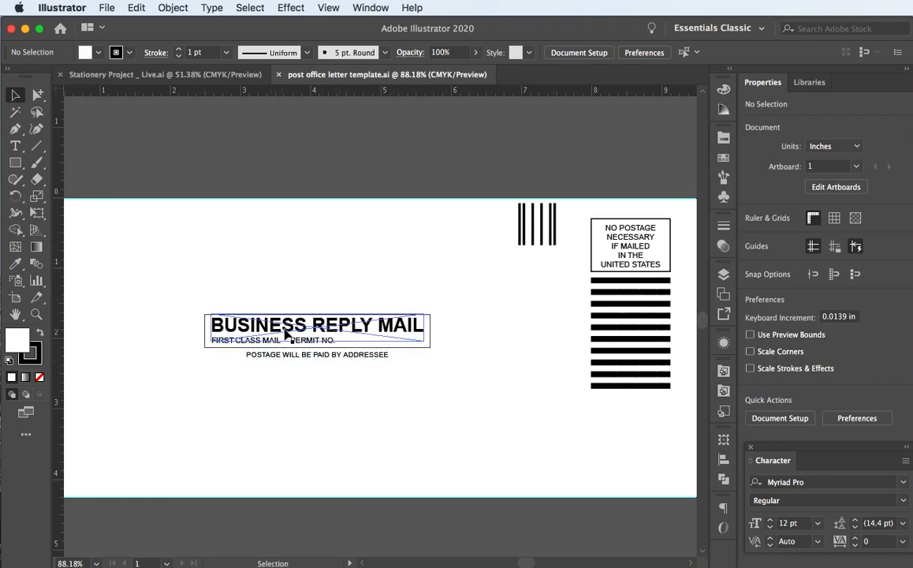
{"action": "left_click", "coordinate": [541, 234]}
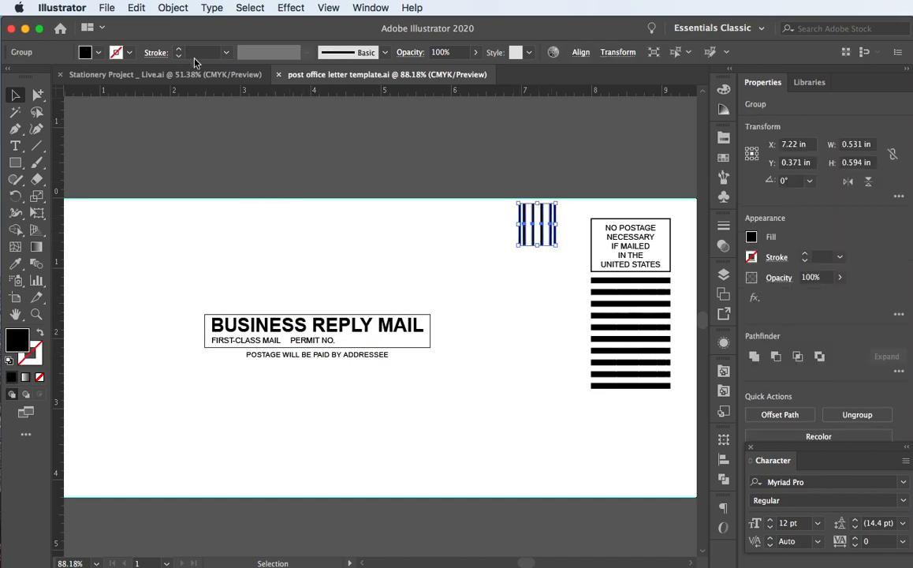
Return to the Stationery Project _ Live.ai document and add a new layer named Envelope above the Letterhead layer.
{"action": "left_click", "coordinate": [169, 72]}
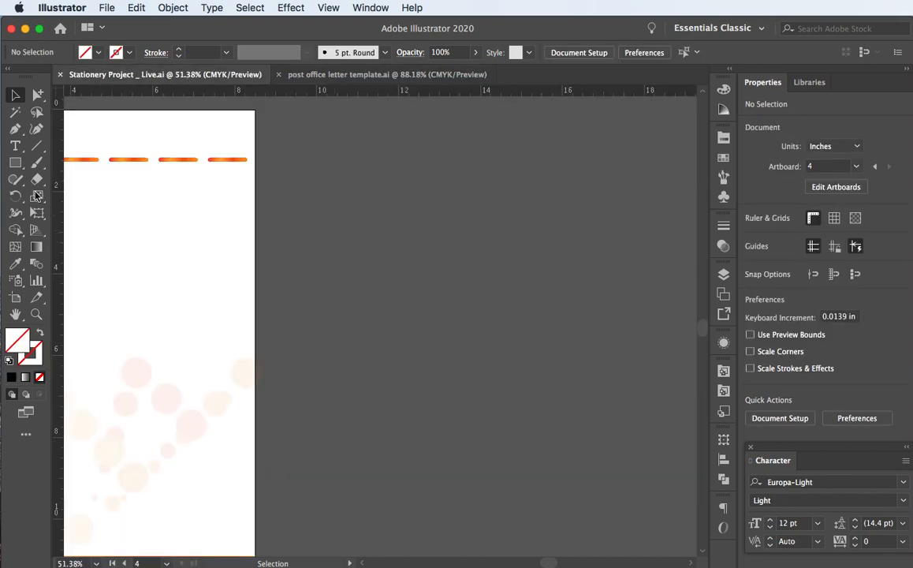
{"action": "scroll", "coordinate": [351, 167], "scroll_direction": "right", "scroll_amount": 2}
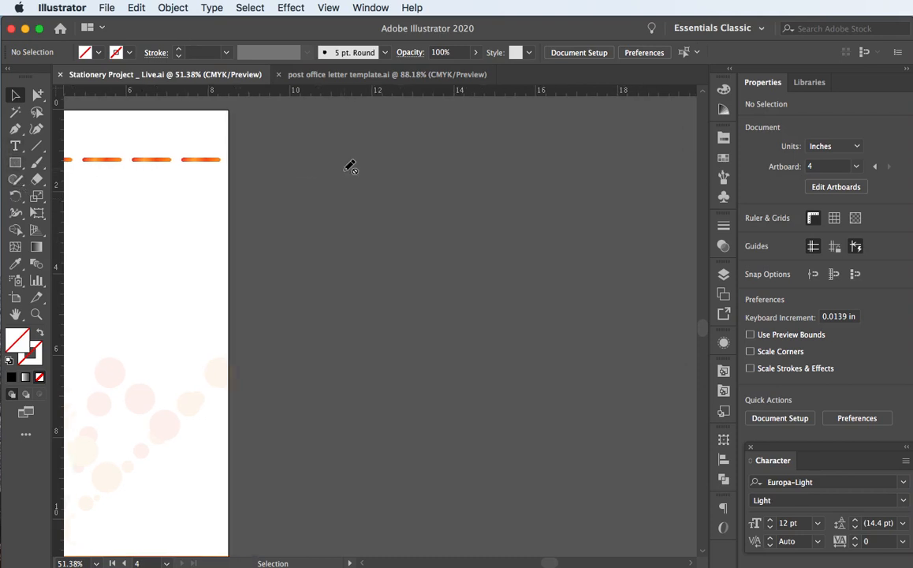
{"action": "left_click", "coordinate": [728, 277]}
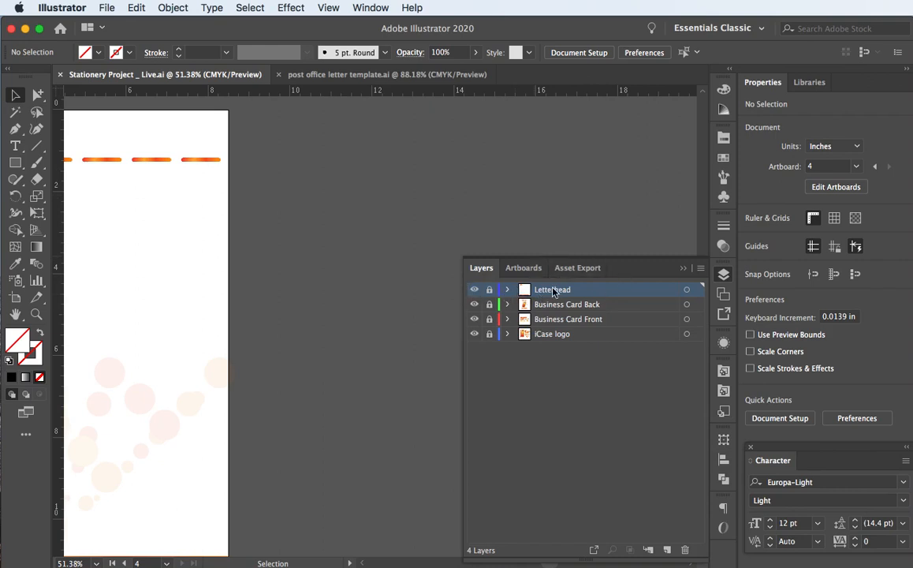
{"action": "left_click", "coordinate": [666, 550]}
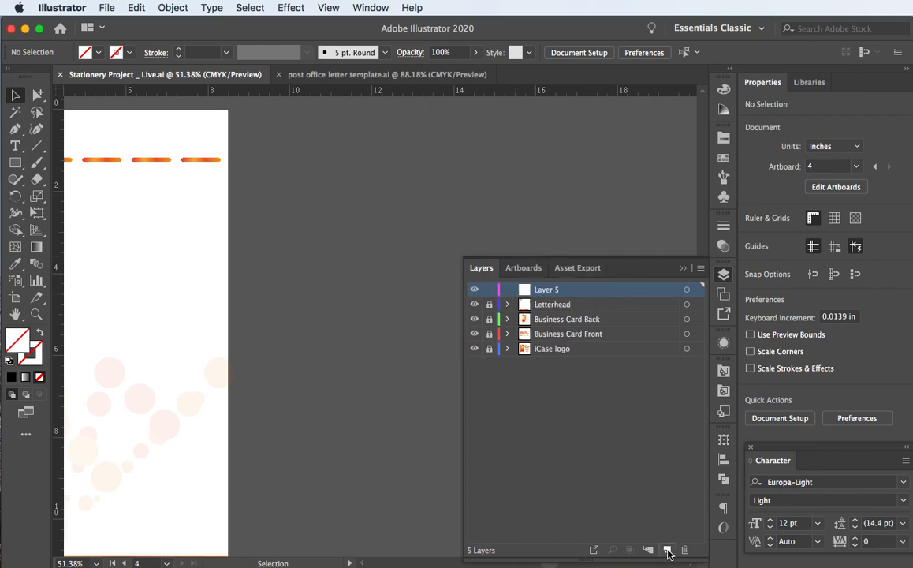
{"action": "double_click", "coordinate": [542, 291]}
{"action": "type", "text": "Envelope"}
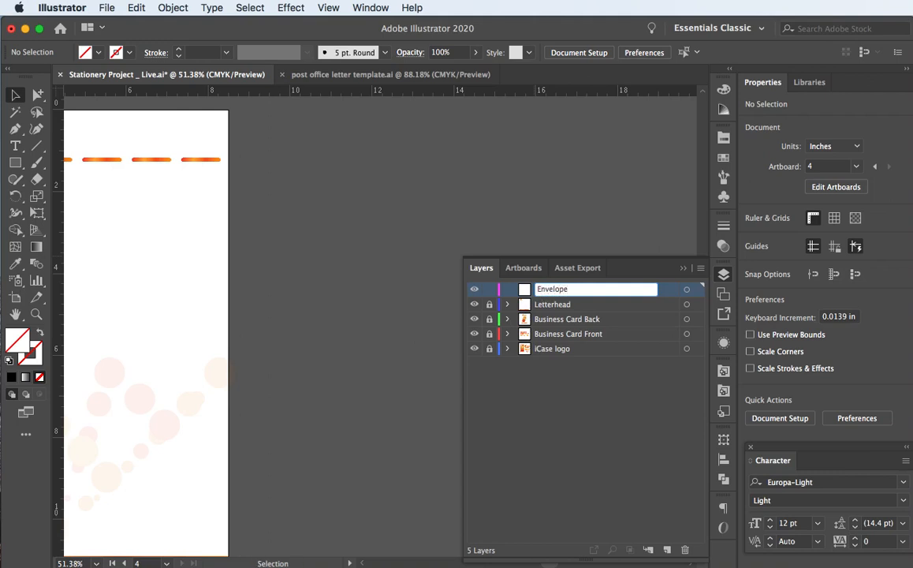
{"action": "key", "text": "Return"}
{"action": "left_click", "coordinate": [684, 269]}
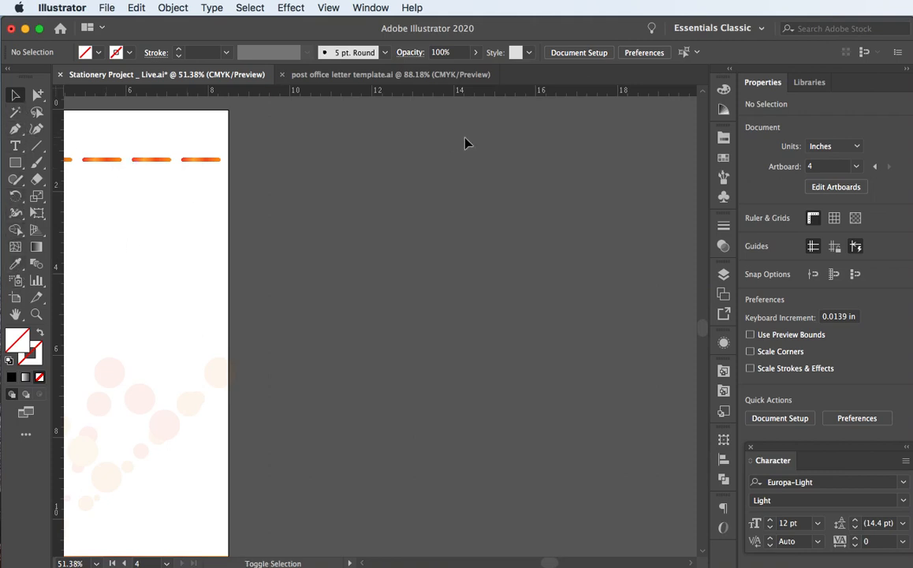
Draw a new artboard about 5.1 by 2.5 in beside the letterhead, aligned with its top edge.
{"action": "key", "text": "shift+o"}
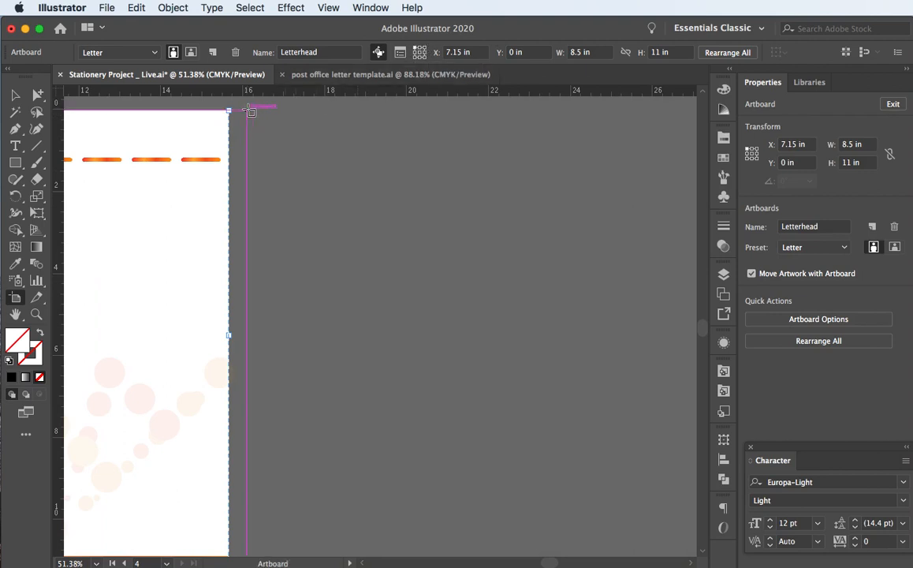
{"action": "left_click_drag", "start_coordinate": [247, 111], "coordinate": [404, 200]}
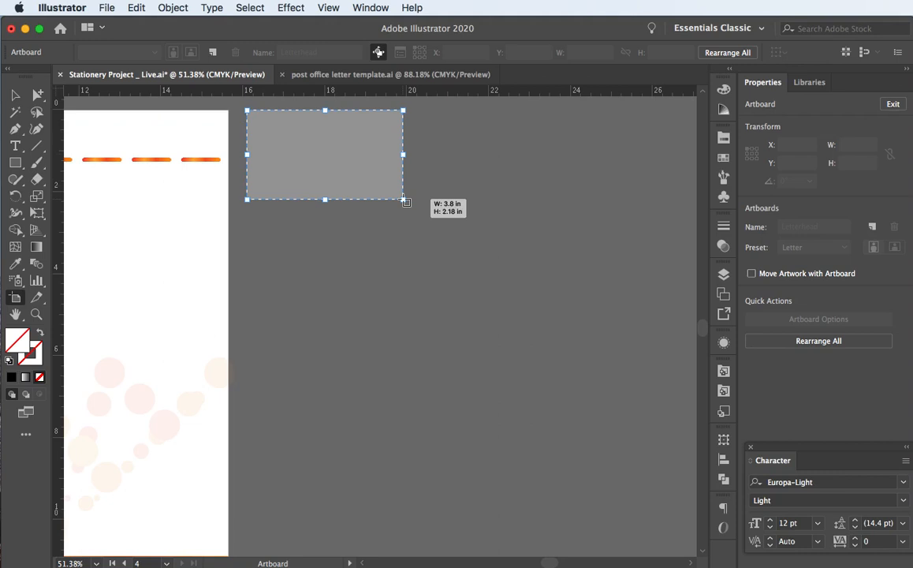
{"action": "left_click_drag", "start_coordinate": [403, 200], "coordinate": [455, 211]}
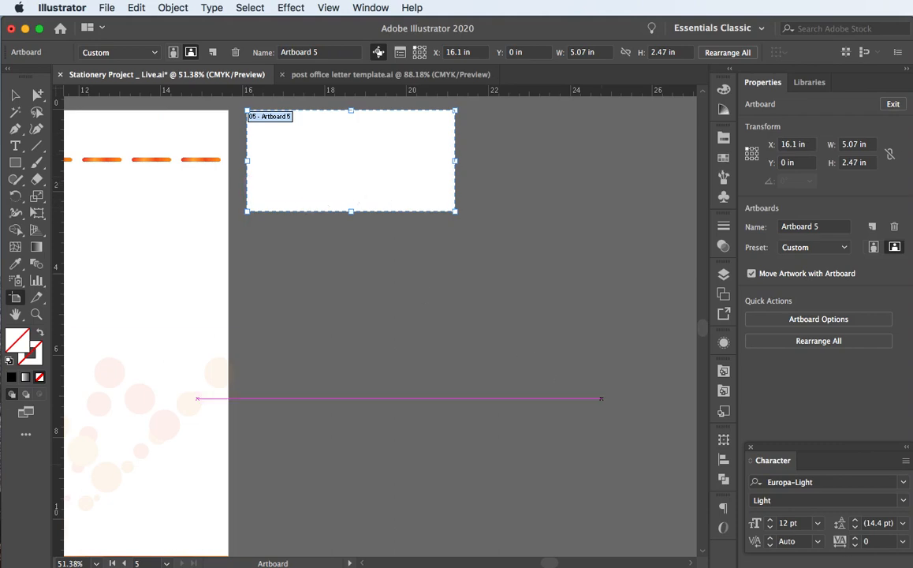
Switch to Chrome and look up the envelope size requirements under Stationery Package on the Course Materials page.
{"action": "key", "text": "super+Tab"}
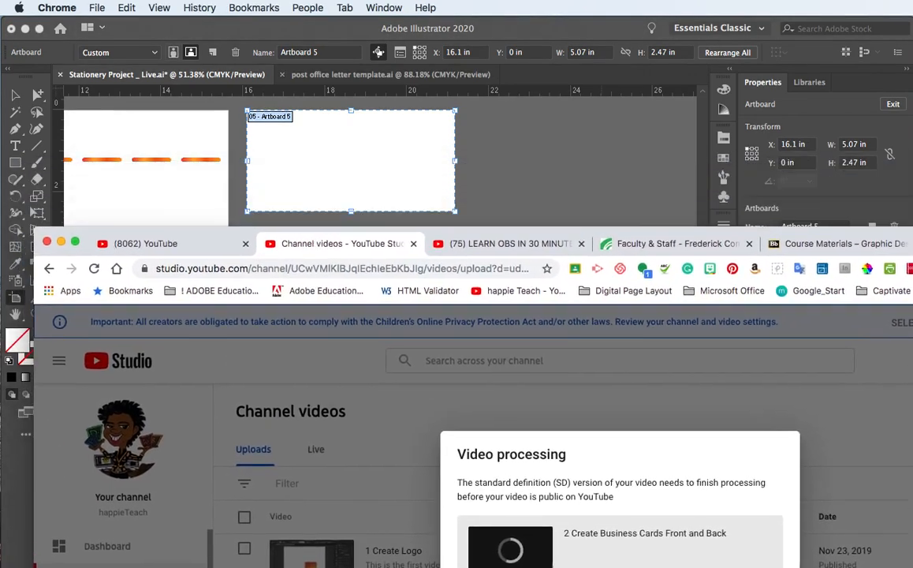
{"action": "left_click_drag", "start_coordinate": [911, 227], "coordinate": [740, 369]}
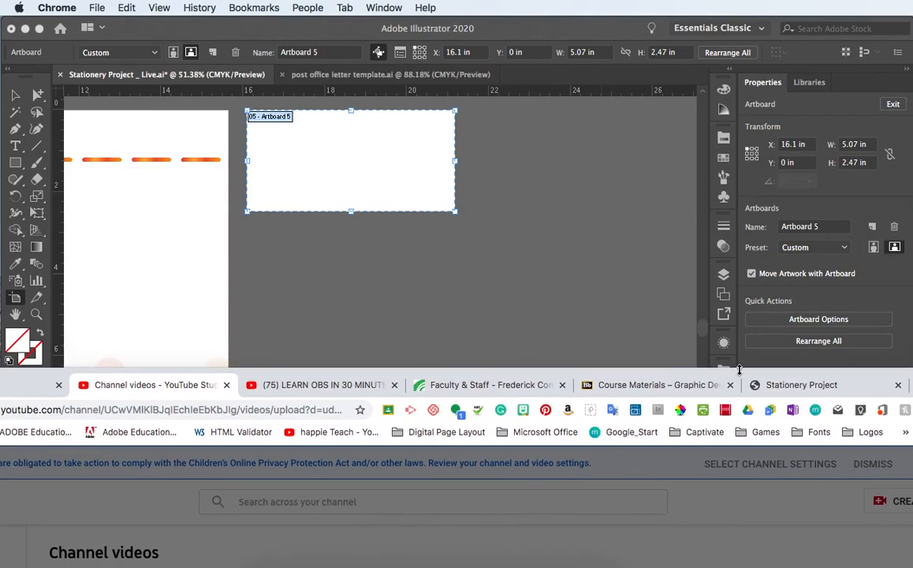
{"action": "left_click", "coordinate": [660, 385]}
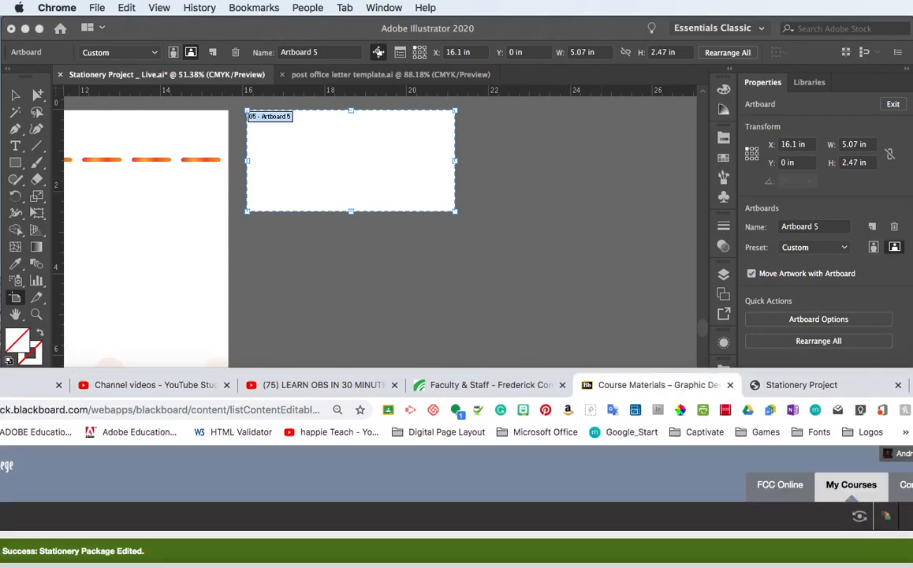
{"action": "left_click_drag", "start_coordinate": [664, 371], "coordinate": [831, 20]}
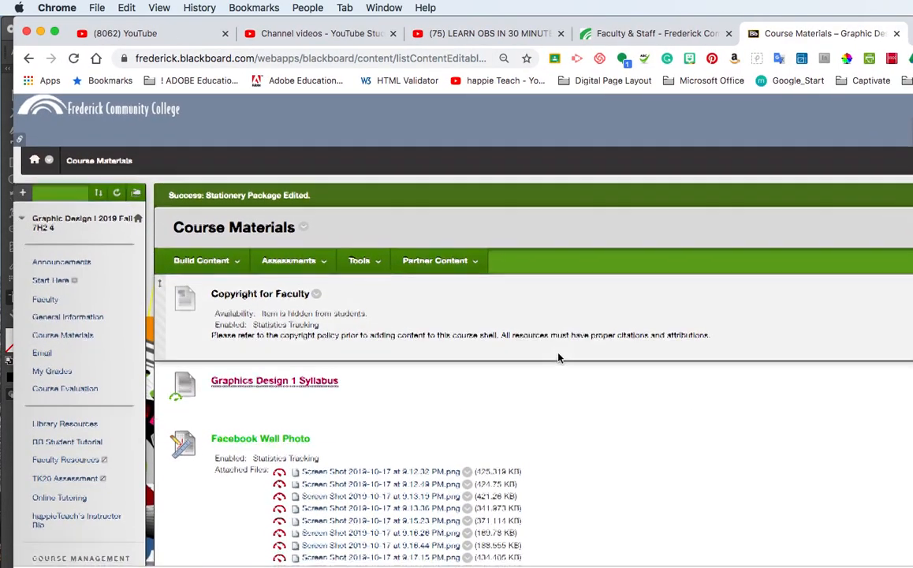
{"action": "scroll", "coordinate": [558, 357], "scroll_direction": "down", "scroll_amount": 20}
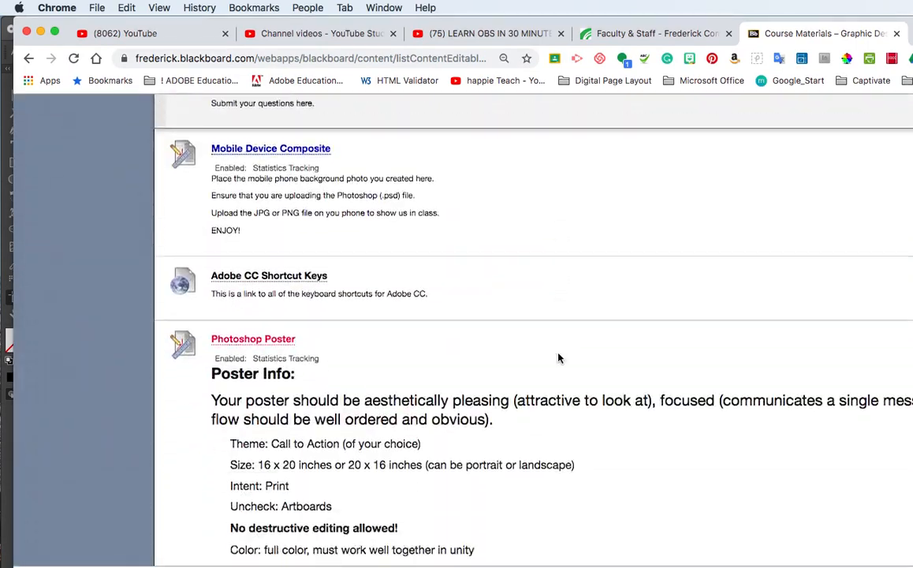
{"action": "scroll", "coordinate": [557, 358], "scroll_direction": "down", "scroll_amount": 10}
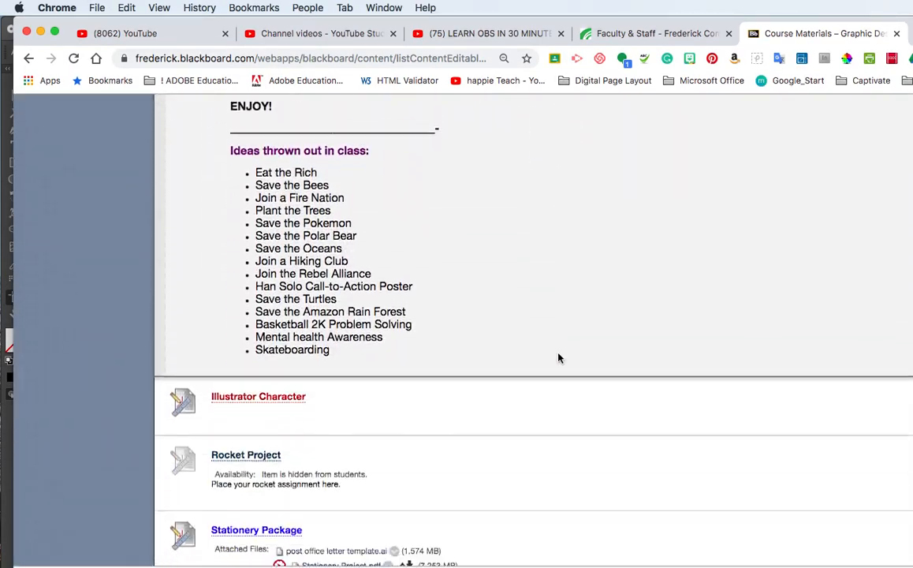
{"action": "scroll", "coordinate": [557, 358], "scroll_direction": "down", "scroll_amount": 15}
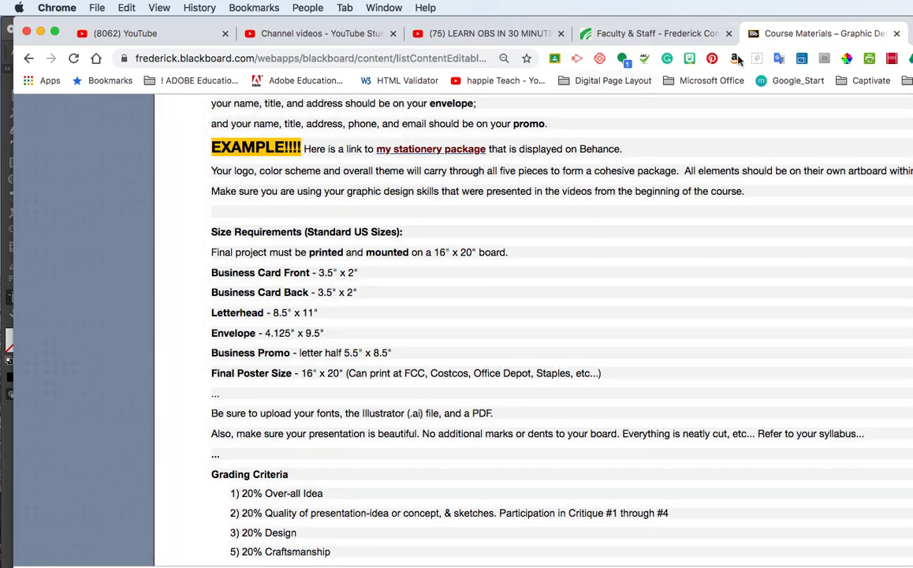
Minimize the Chrome window and switch back to the stationery document in Illustrator.
{"action": "left_click", "coordinate": [167, 34]}
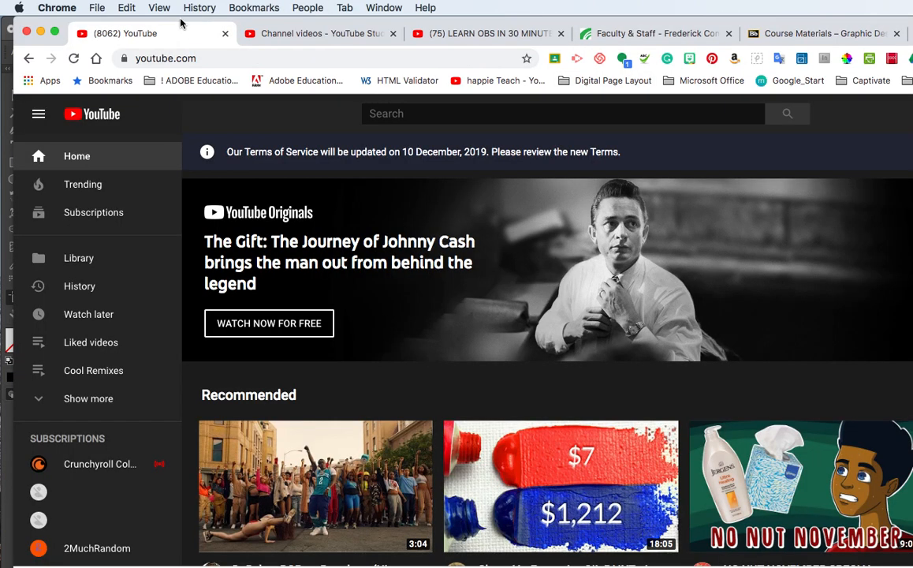
{"action": "left_click_drag", "start_coordinate": [166, 25], "coordinate": [277, 143]}
{"action": "key", "text": "super+m"}
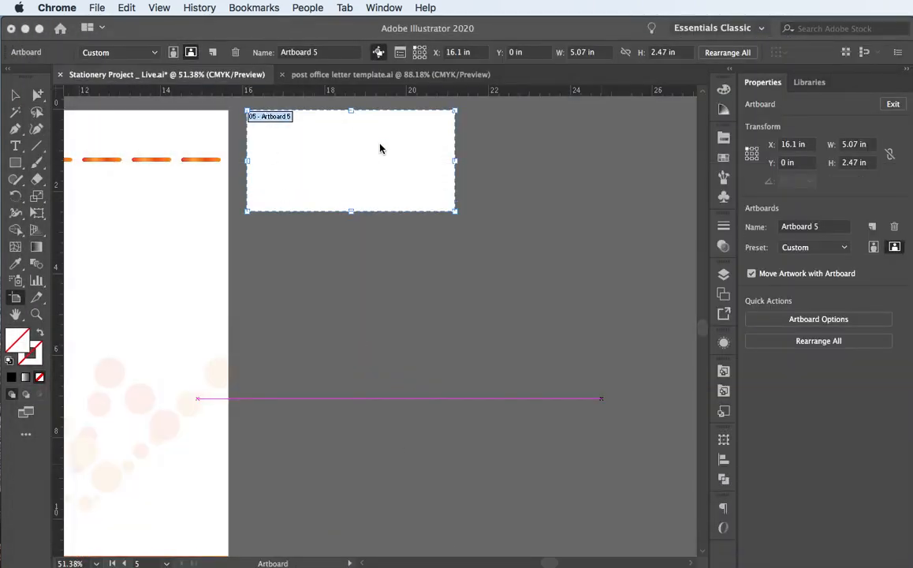
{"action": "left_click", "coordinate": [278, 157]}
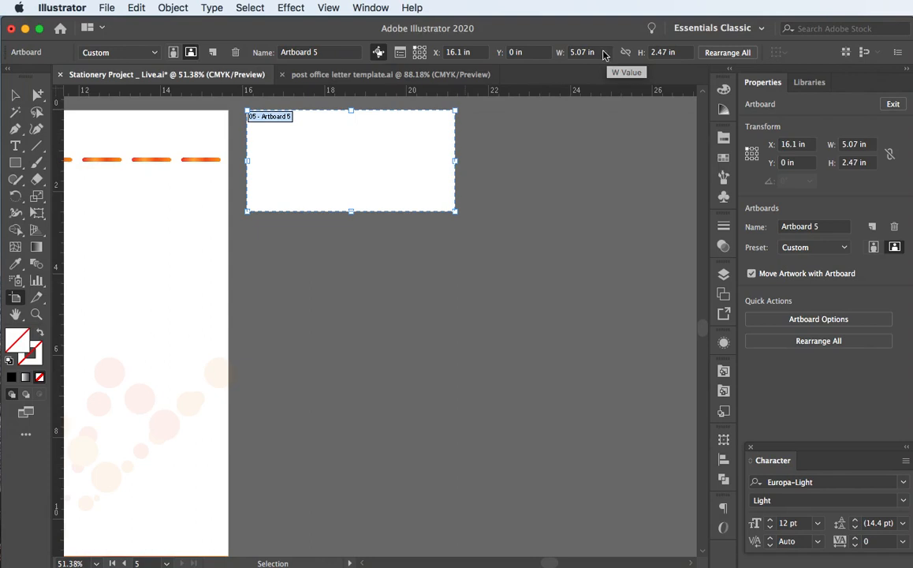
Set the new artboard's width to 9.5 in and its height to 4.125 in.
{"action": "left_click", "coordinate": [575, 52]}
{"action": "type", "text": "9.5"}
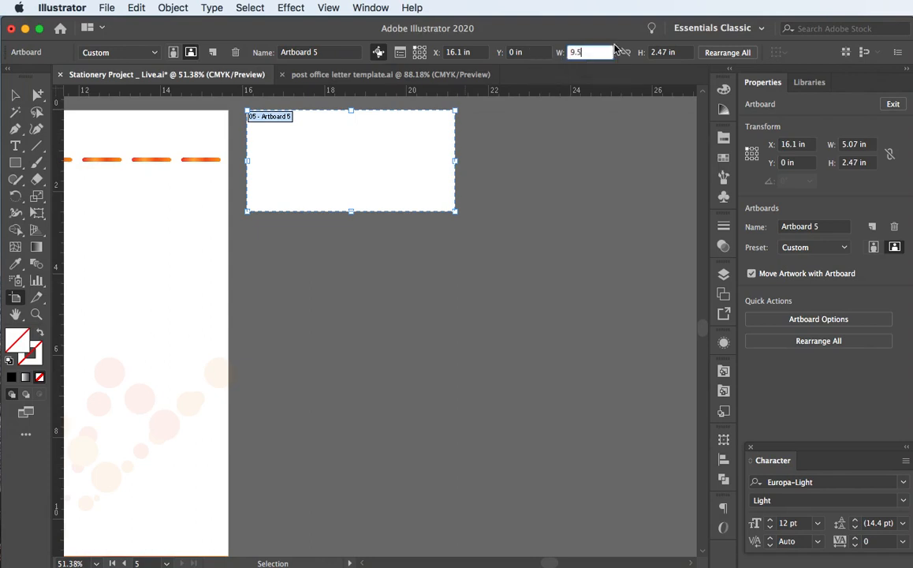
{"action": "key", "text": "Tab"}
{"action": "type", "text": "4"}
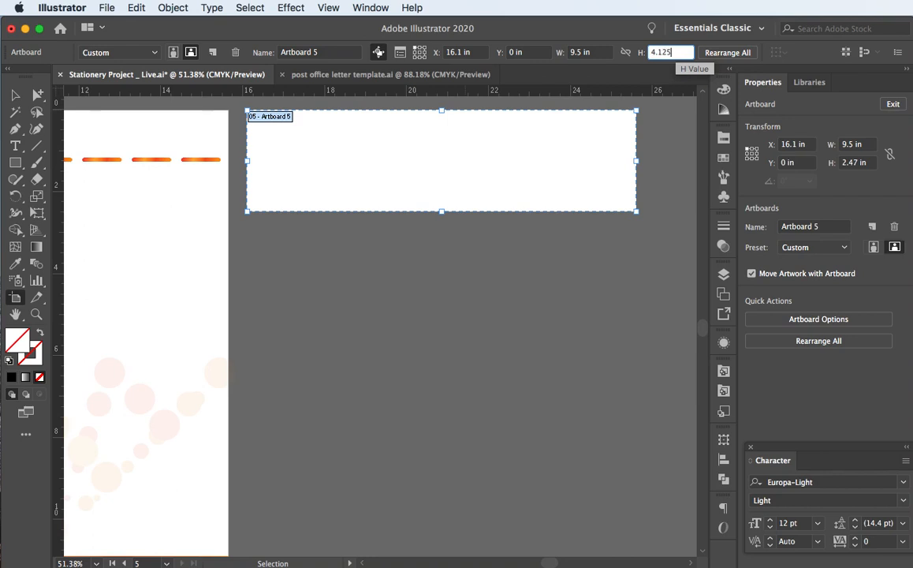
{"action": "type", "text": ".125"}
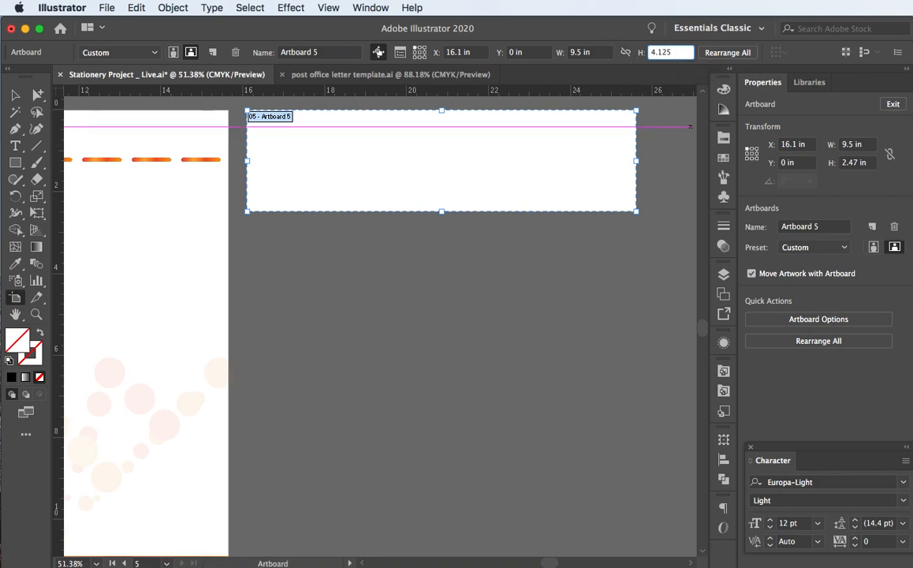
{"action": "key", "text": "super+Tab"}
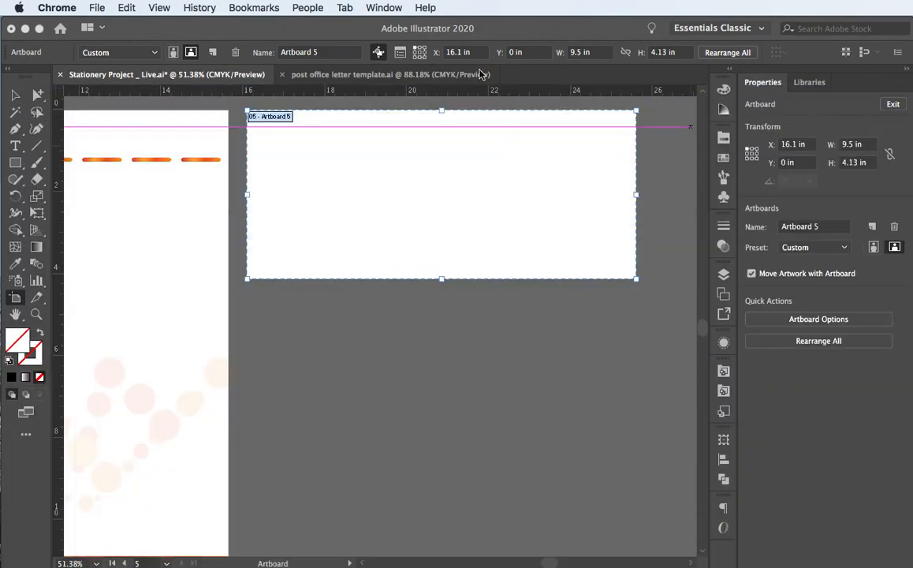
{"action": "left_click", "coordinate": [672, 52]}
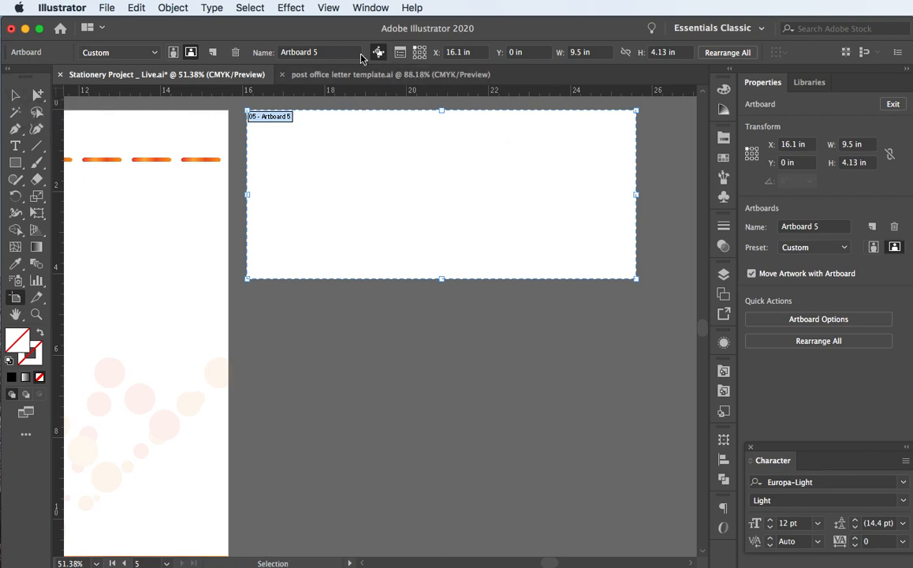
Rename the new artboard as Envelope and leave artboard editing.
{"action": "left_click", "coordinate": [317, 51]}
{"action": "type", "text": "Envelope"}
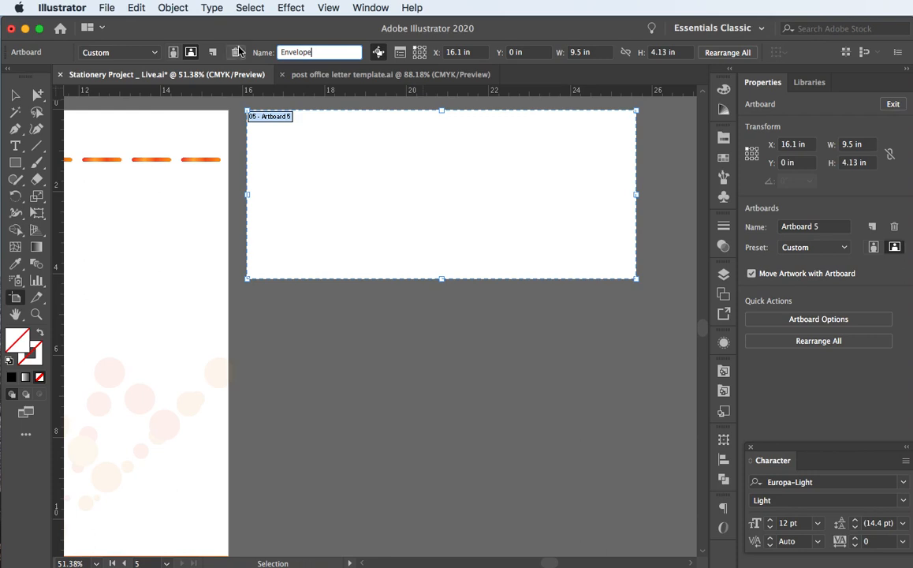
{"action": "left_click", "coordinate": [14, 96]}
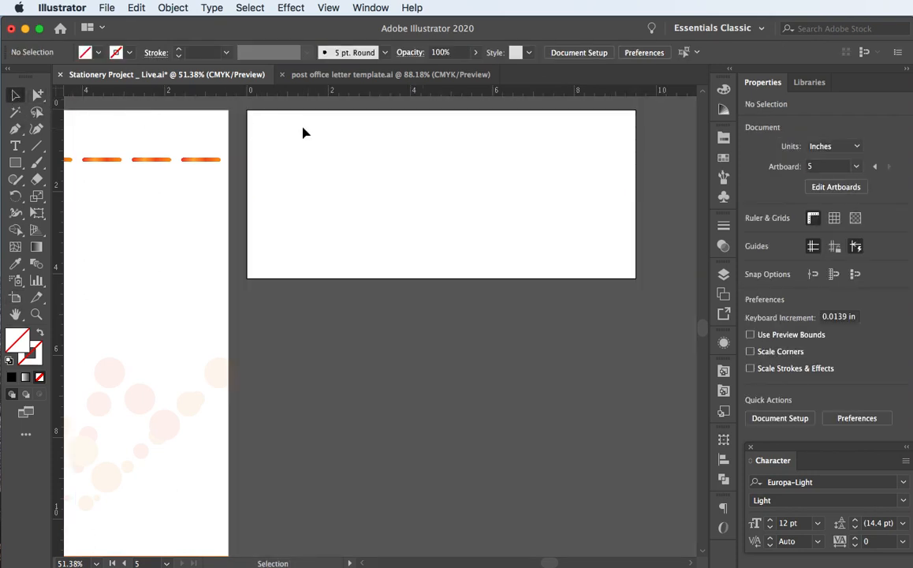
{"action": "left_click", "coordinate": [13, 298]}
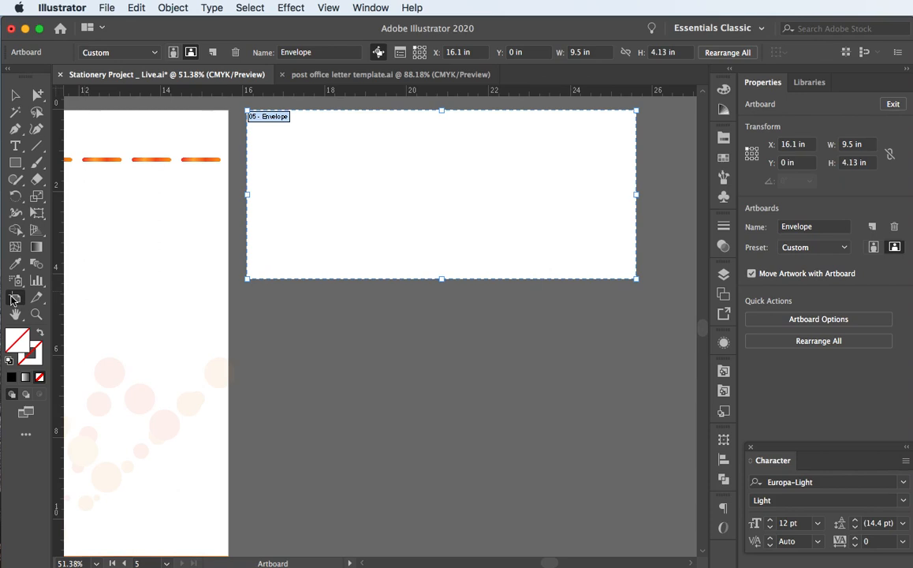
{"action": "left_click", "coordinate": [15, 95]}
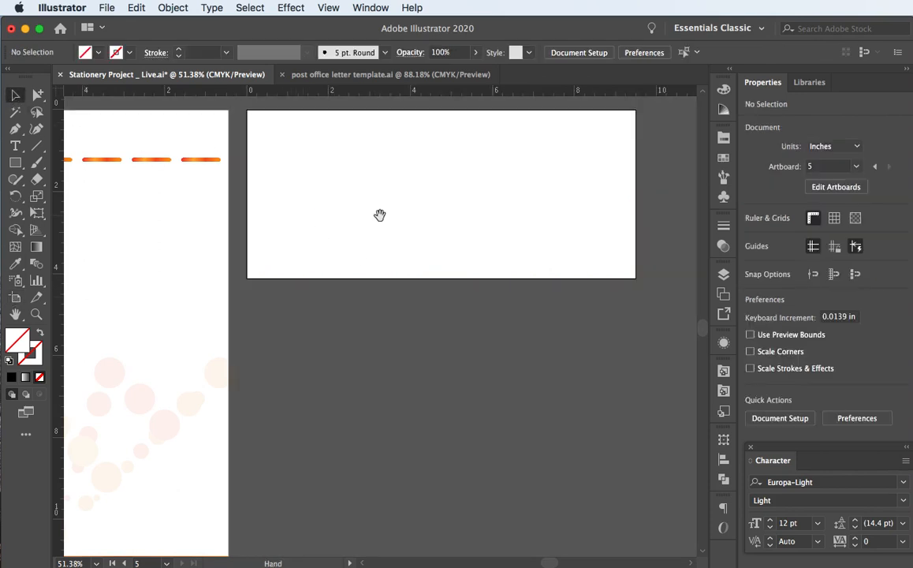
Switch to the post office letter template.ai document.
{"action": "left_click_drag", "start_coordinate": [379, 214], "coordinate": [265, 265]}
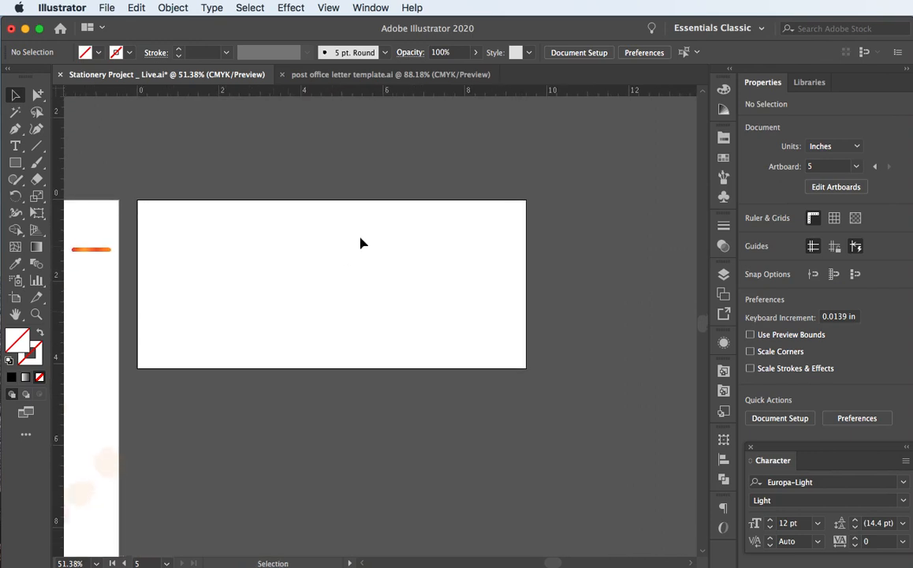
{"action": "left_click", "coordinate": [317, 77]}
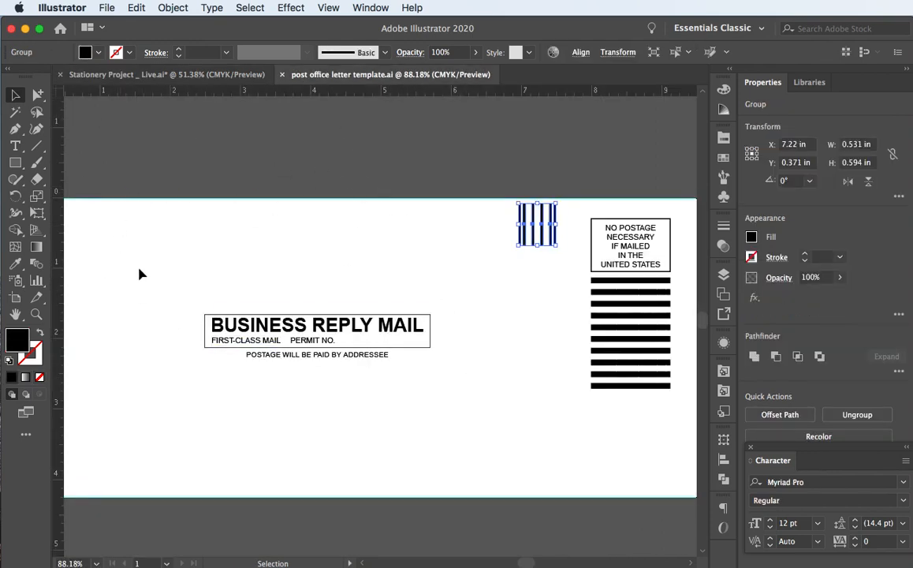
{"action": "left_click", "coordinate": [143, 199]}
{"action": "key", "text": "Delete"}
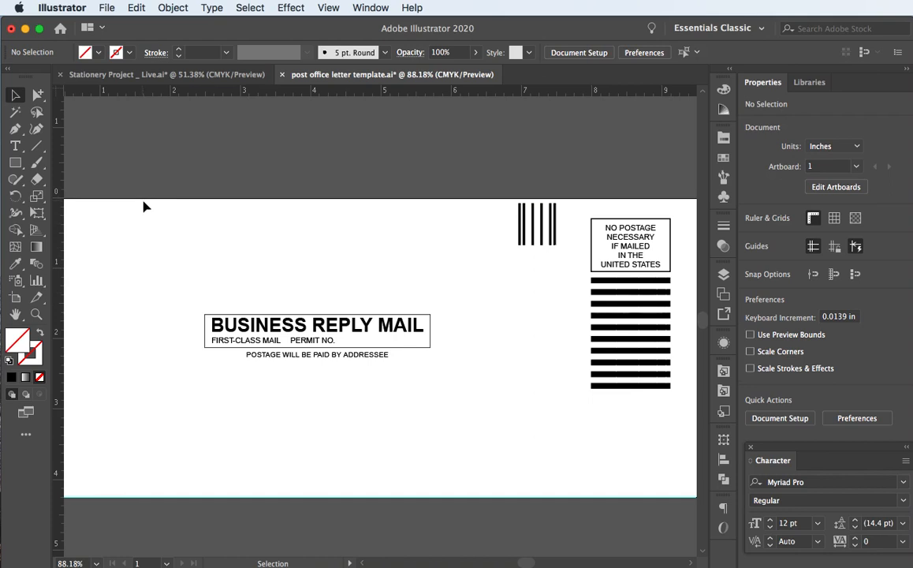
{"action": "left_click_drag", "start_coordinate": [181, 257], "coordinate": [122, 225]}
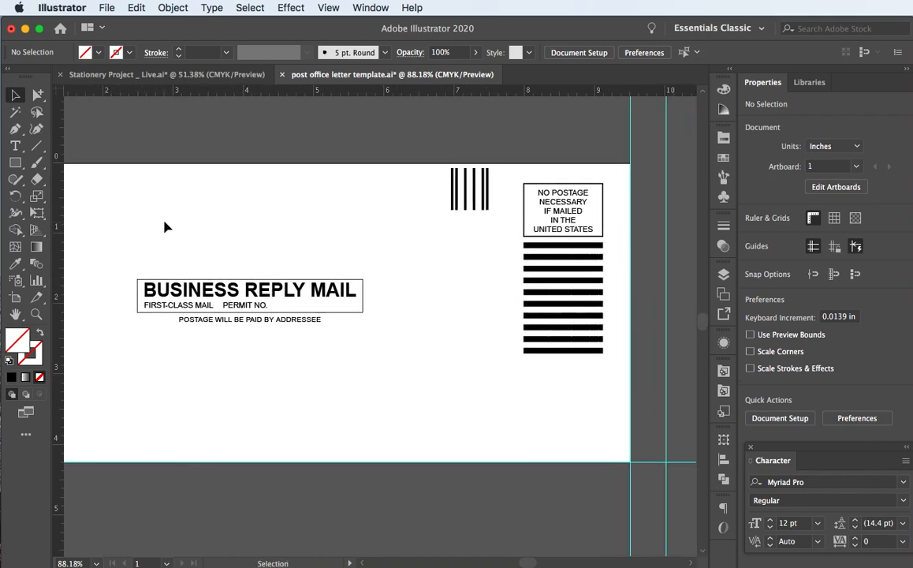
{"action": "key", "text": "super+z"}
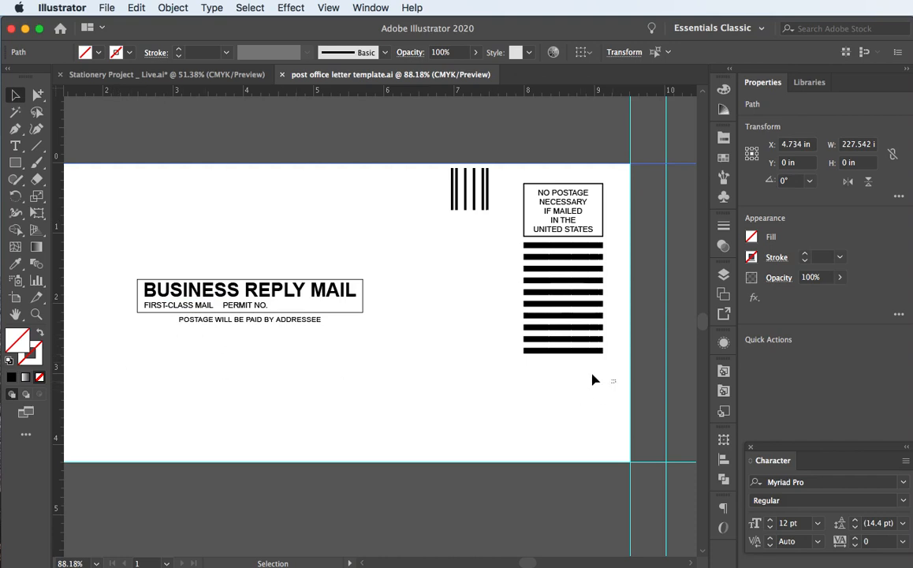
Copy all the business reply mail text, barcode and postage markings, and return to the Stationery Project _ Live.ai document.
{"action": "left_click_drag", "start_coordinate": [615, 382], "coordinate": [104, 188]}
{"action": "key", "text": "super+alt"}
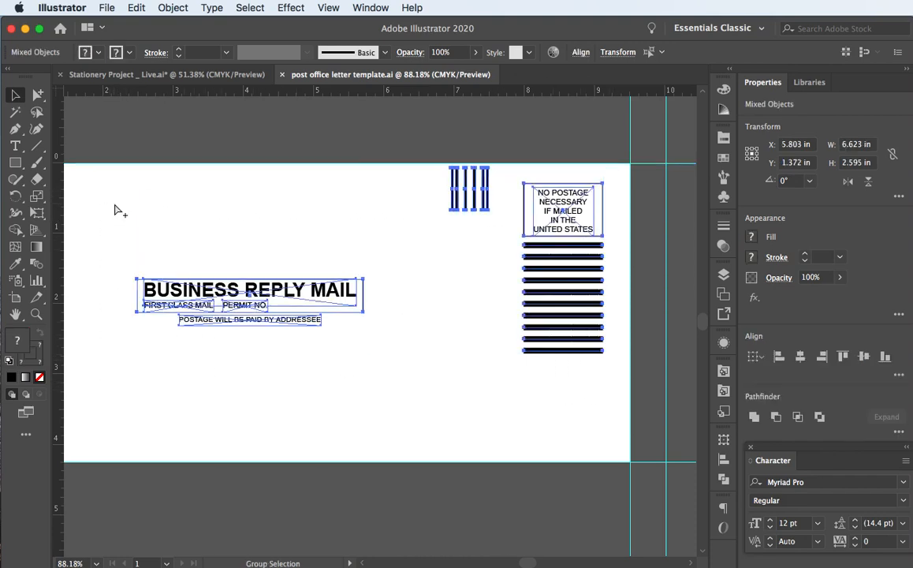
{"action": "left_click", "coordinate": [163, 77]}
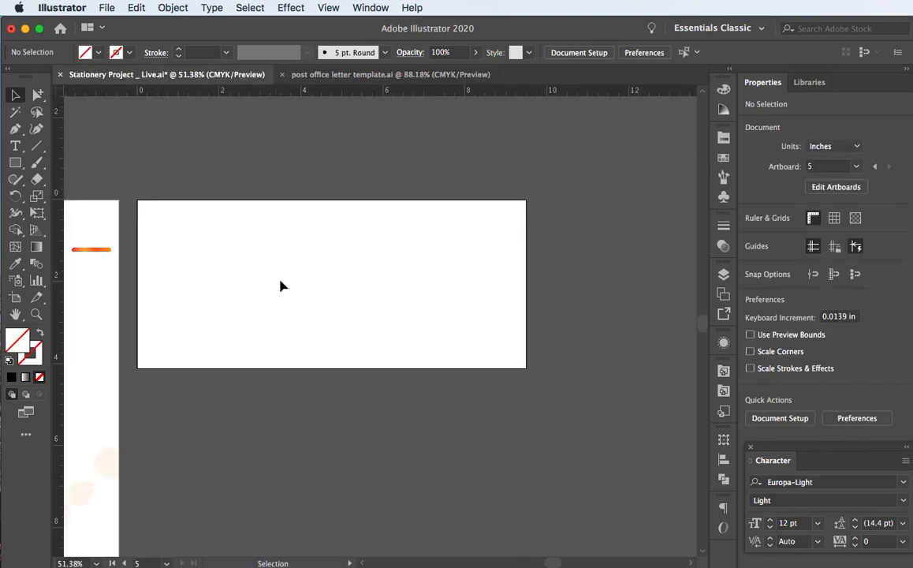
Paste the copied post office artwork in place on the Envelope artboard and compare its placement with the template.
{"action": "key", "text": "super+0"}
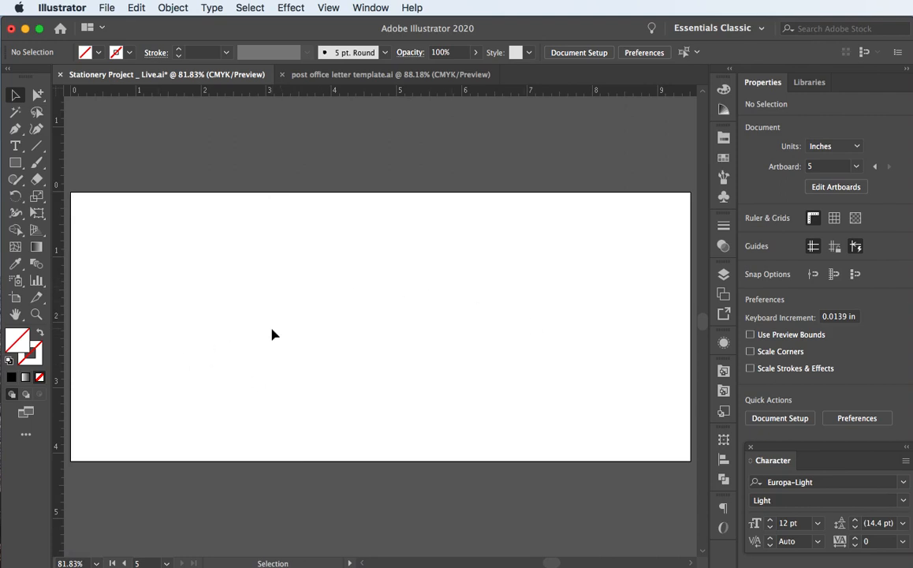
{"action": "left_click", "coordinate": [136, 8]}
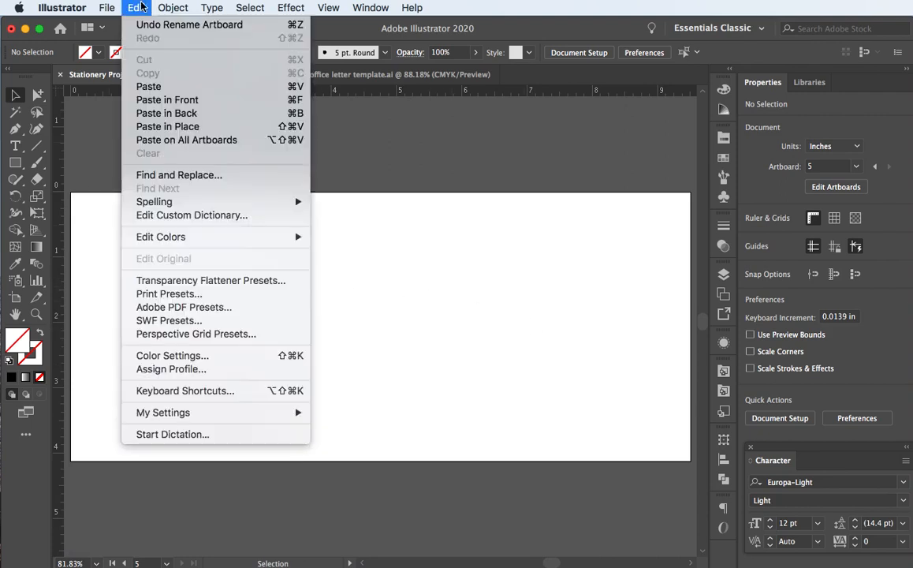
{"action": "left_click", "coordinate": [161, 125]}
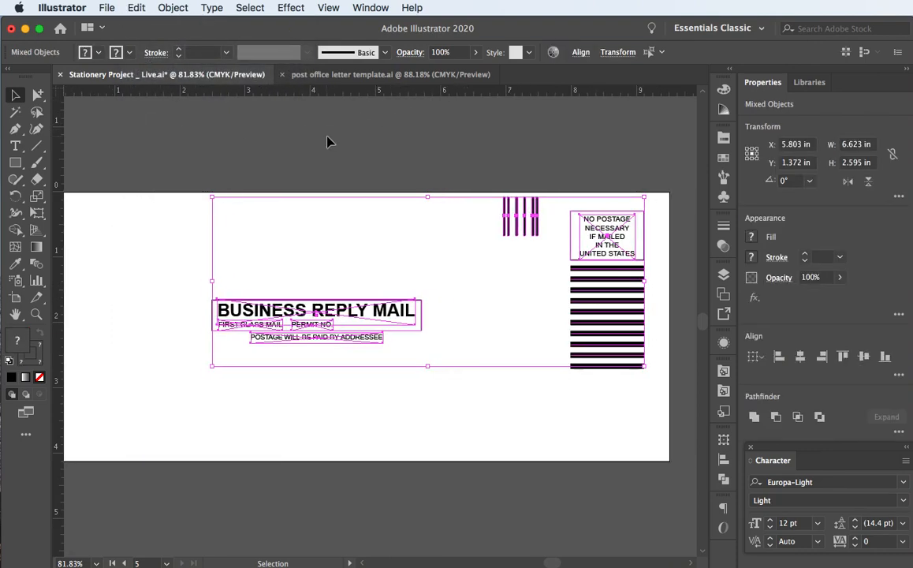
{"action": "left_click", "coordinate": [348, 75]}
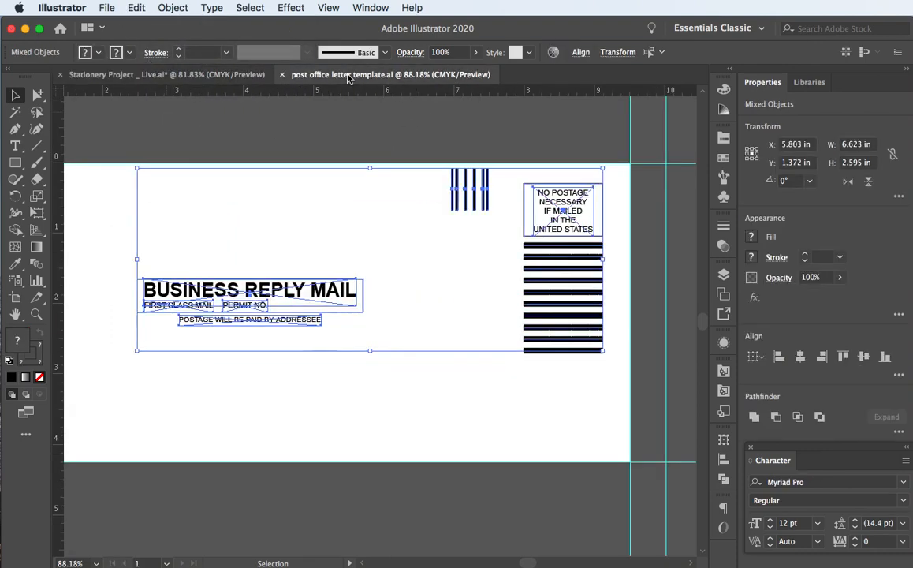
{"action": "left_click", "coordinate": [208, 74]}
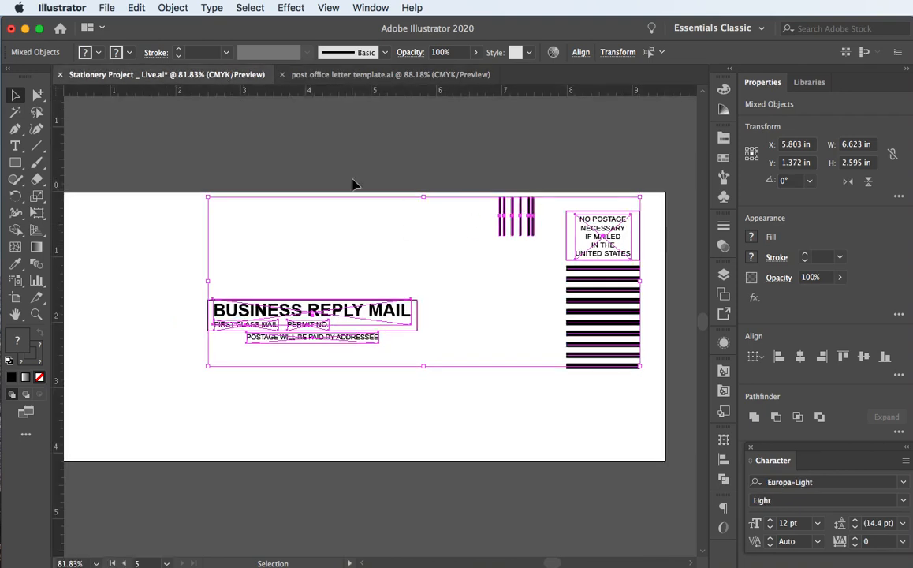
{"action": "left_click", "coordinate": [353, 177]}
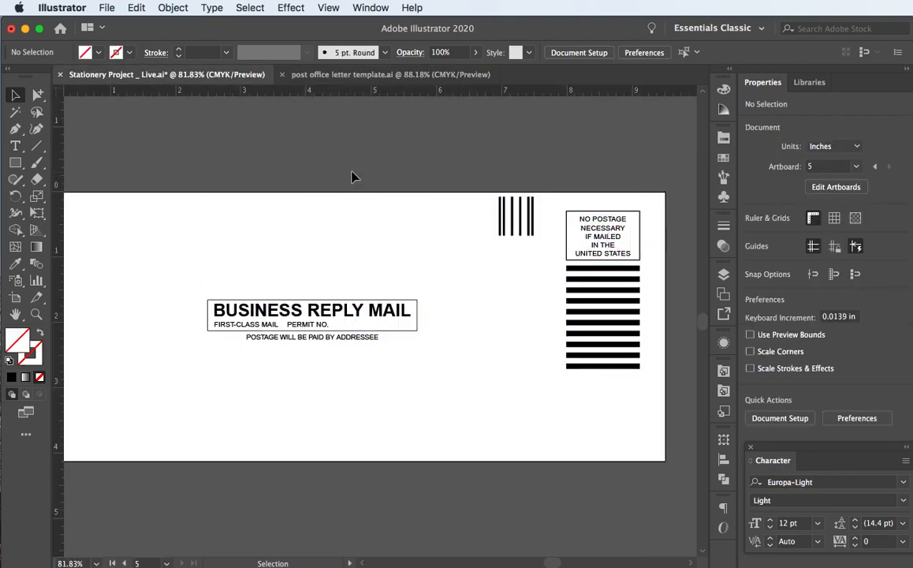
Select all the pasted post office artwork in the Envelope layer and combine it into one group.
{"action": "left_click_drag", "start_coordinate": [180, 183], "coordinate": [529, 367]}
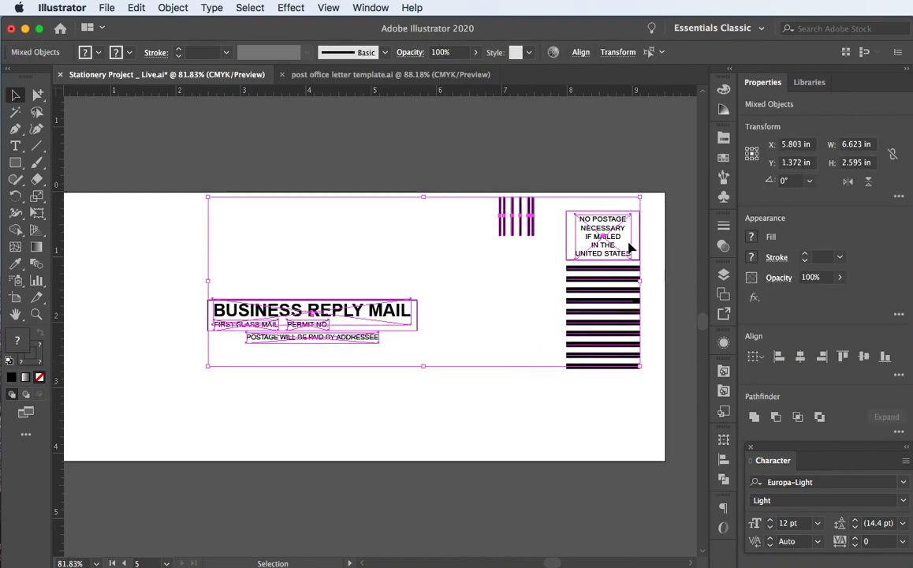
{"action": "left_click", "coordinate": [723, 277]}
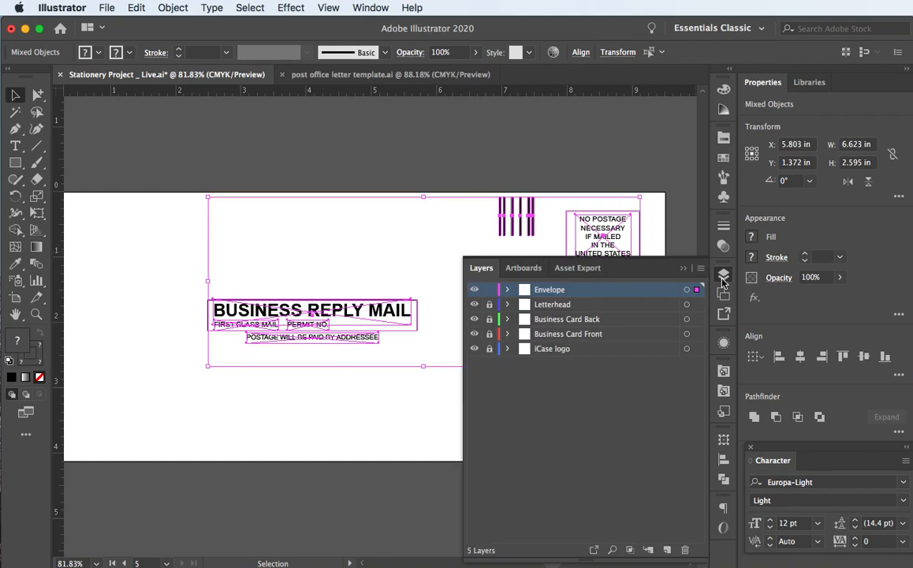
{"action": "left_click", "coordinate": [507, 289]}
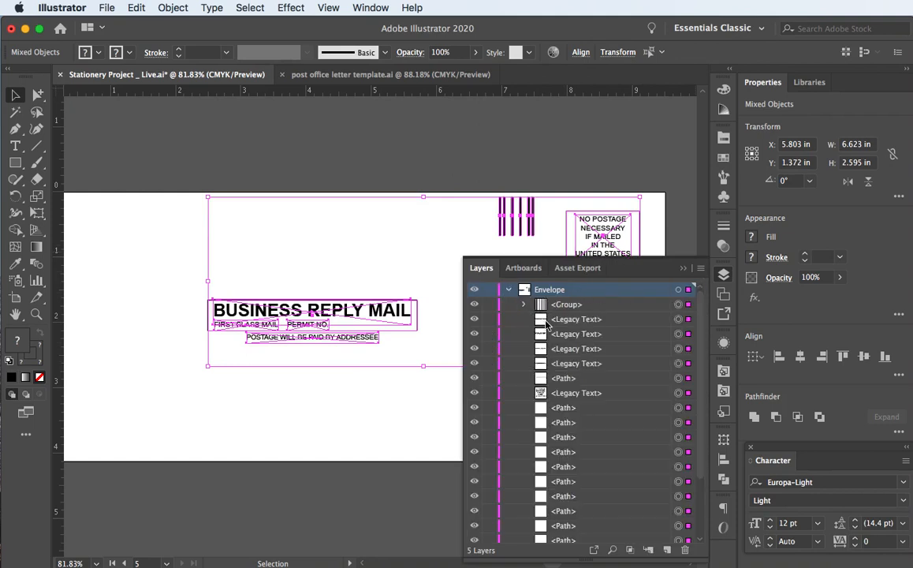
{"action": "scroll", "coordinate": [581, 375], "scroll_direction": "down", "scroll_amount": 3}
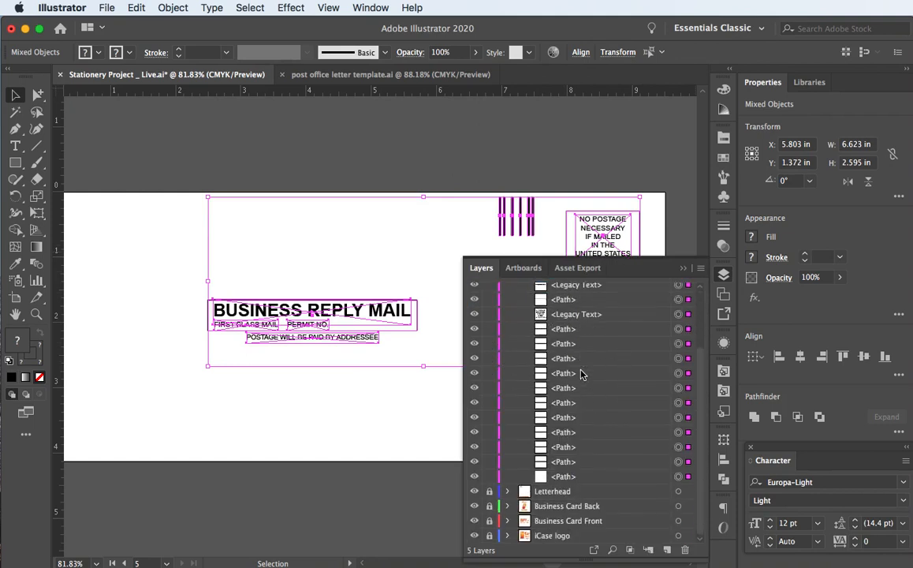
{"action": "scroll", "coordinate": [581, 376], "scroll_direction": "up", "scroll_amount": 3}
{"action": "key", "text": "super"}
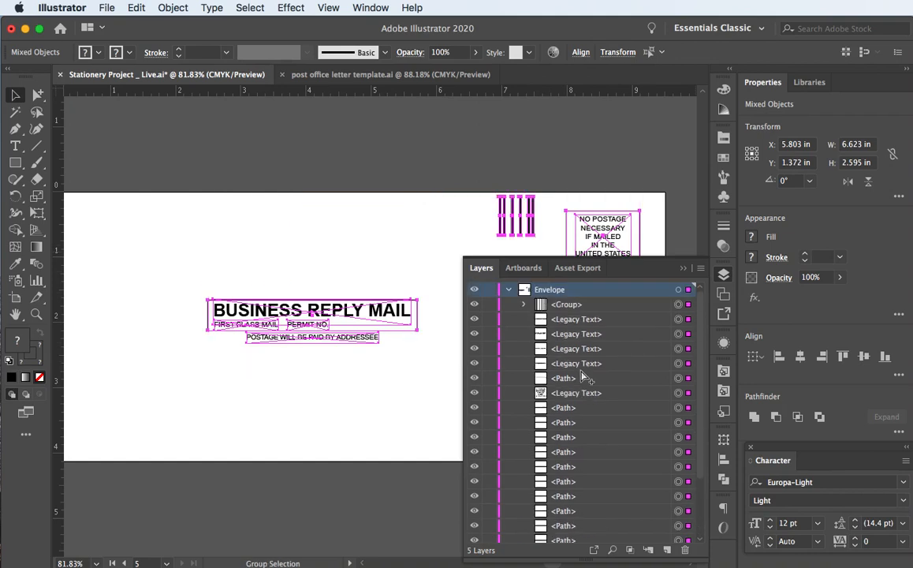
{"action": "key", "text": "super+g"}
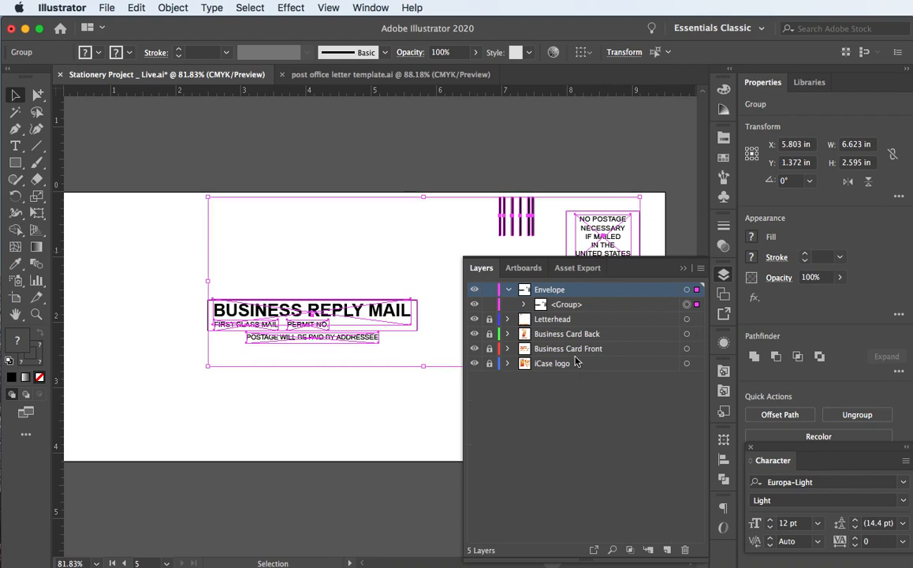
Rename the grouped artwork as Post office Info and lock it in the Envelope layer.
{"action": "double_click", "coordinate": [562, 303]}
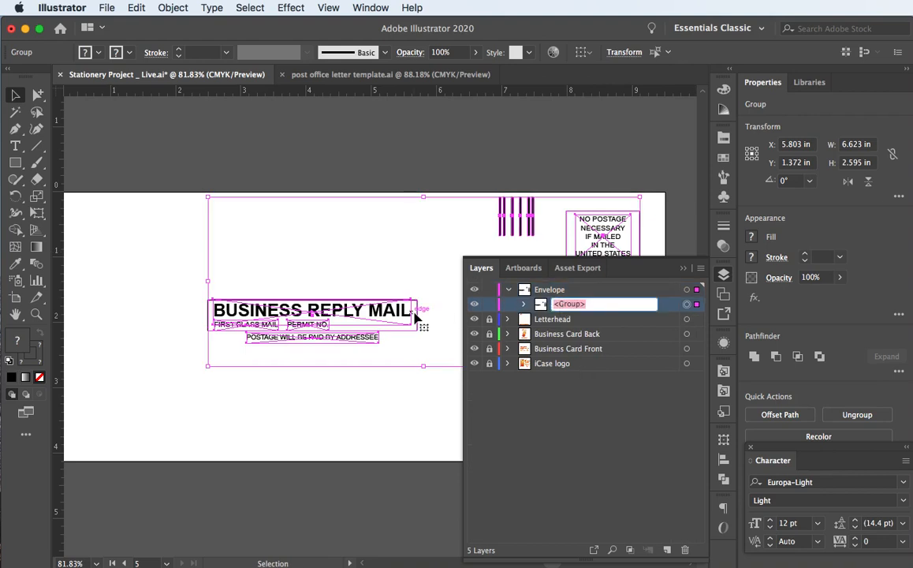
{"action": "type", "text": "Post office Info"}
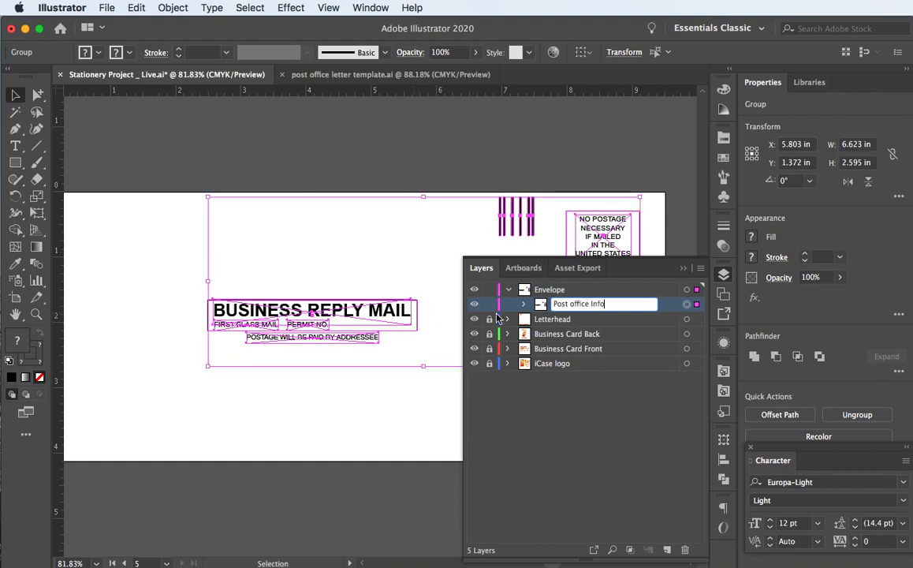
{"action": "left_click", "coordinate": [489, 306]}
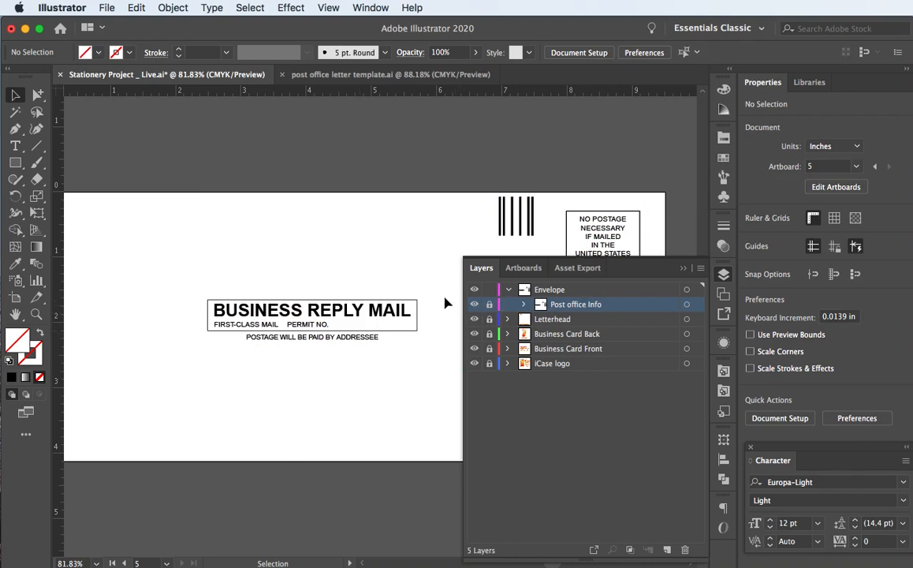
{"action": "left_click", "coordinate": [683, 267]}
Examine the blank areas of the envelope and how the iCase logo, slogan and bars are arranged on the letterhead.
{"action": "left_click_drag", "start_coordinate": [287, 268], "coordinate": [288, 243]}
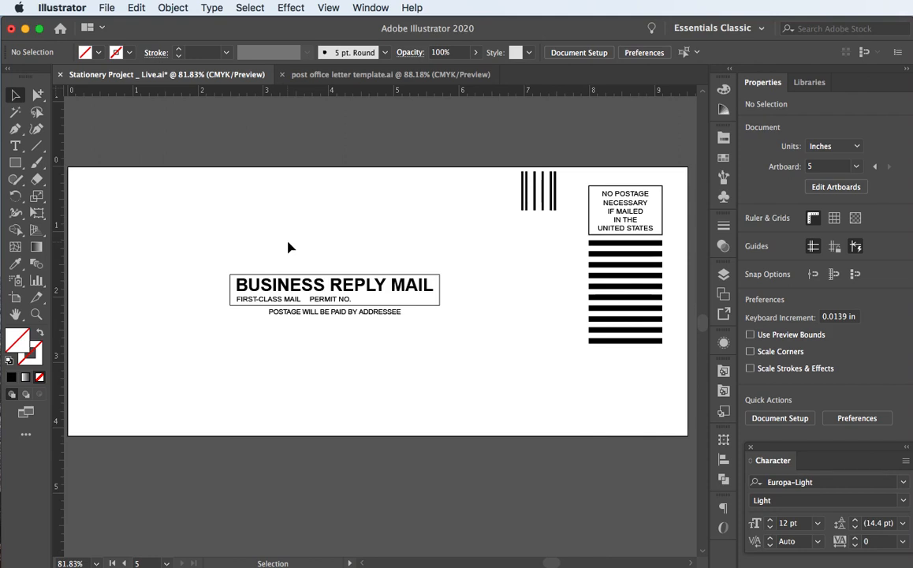
{"action": "left_click_drag", "start_coordinate": [259, 266], "coordinate": [353, 278]}
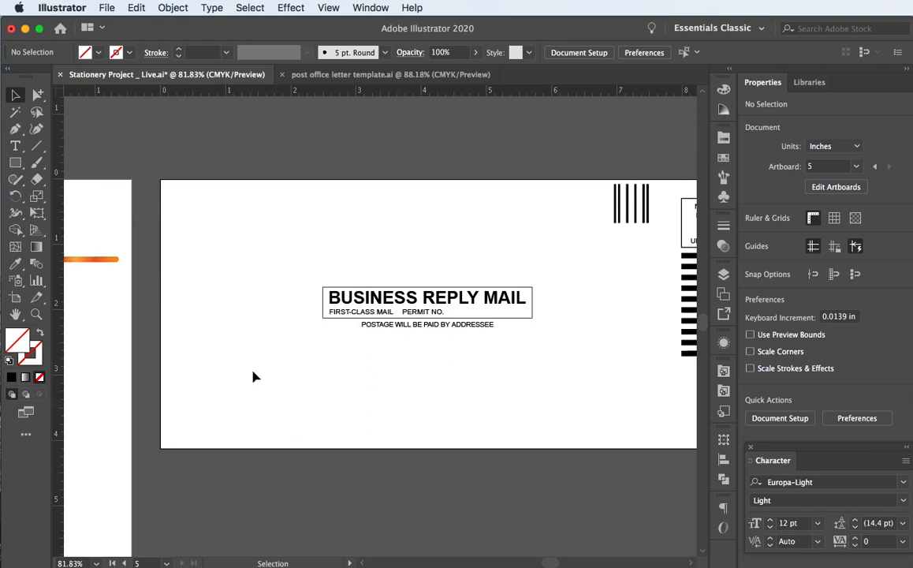
{"action": "left_click_drag", "start_coordinate": [254, 377], "coordinate": [189, 308]}
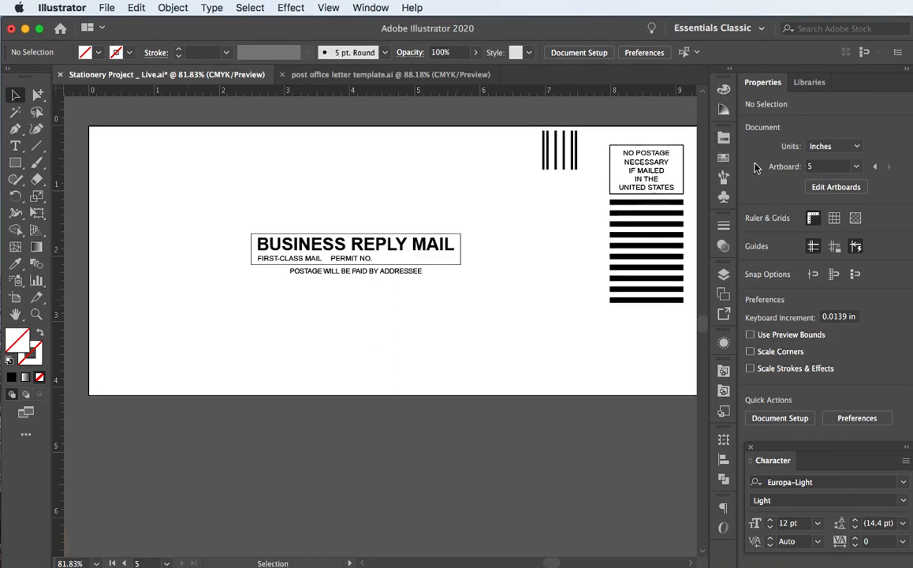
{"action": "left_click", "coordinate": [723, 196]}
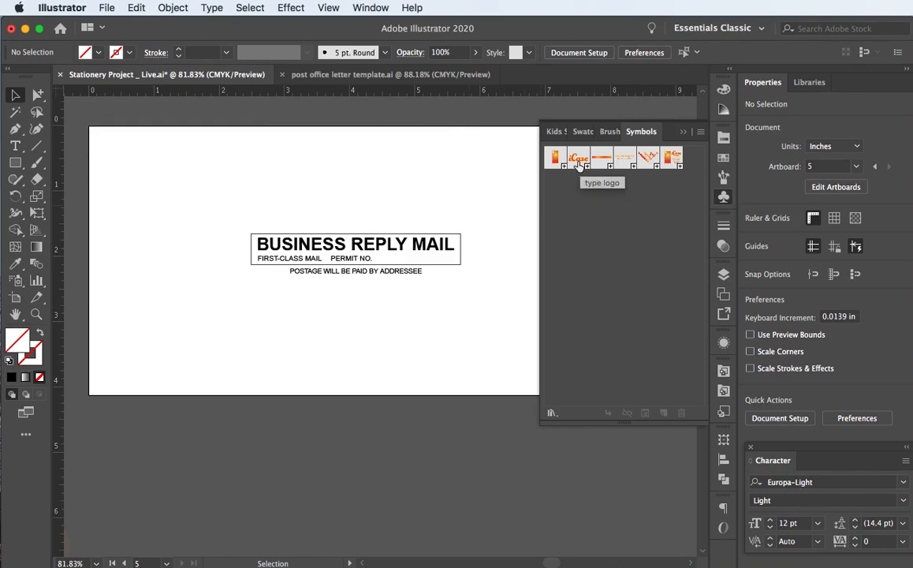
{"action": "scroll", "coordinate": [342, 231], "scroll_direction": "left", "scroll_amount": 20}
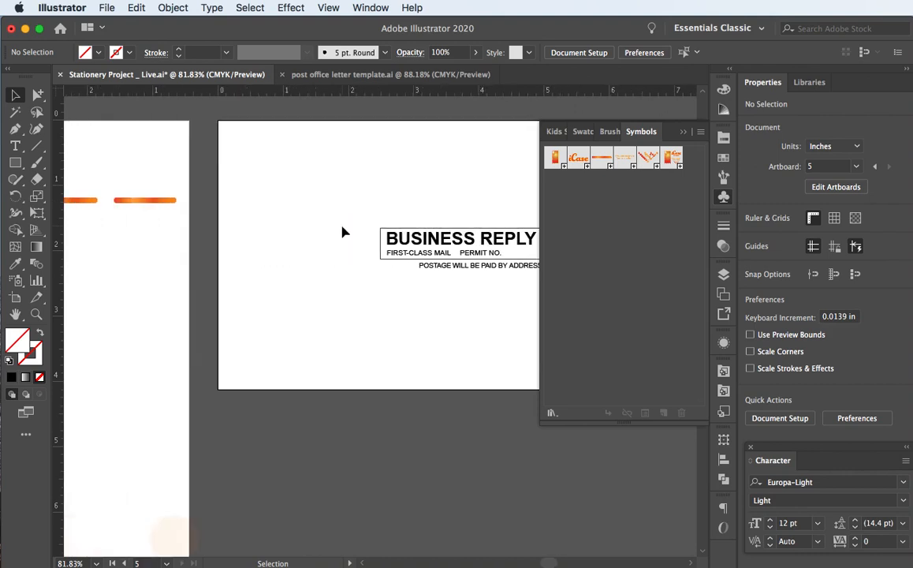
{"action": "scroll", "coordinate": [342, 231], "scroll_direction": "right", "scroll_amount": 1}
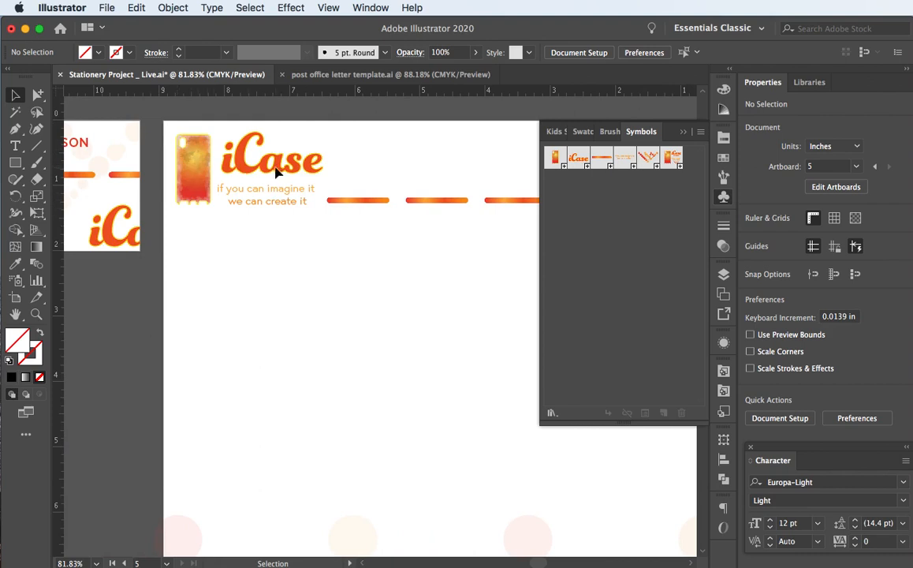
{"action": "scroll", "coordinate": [374, 203], "scroll_direction": "right", "scroll_amount": 10}
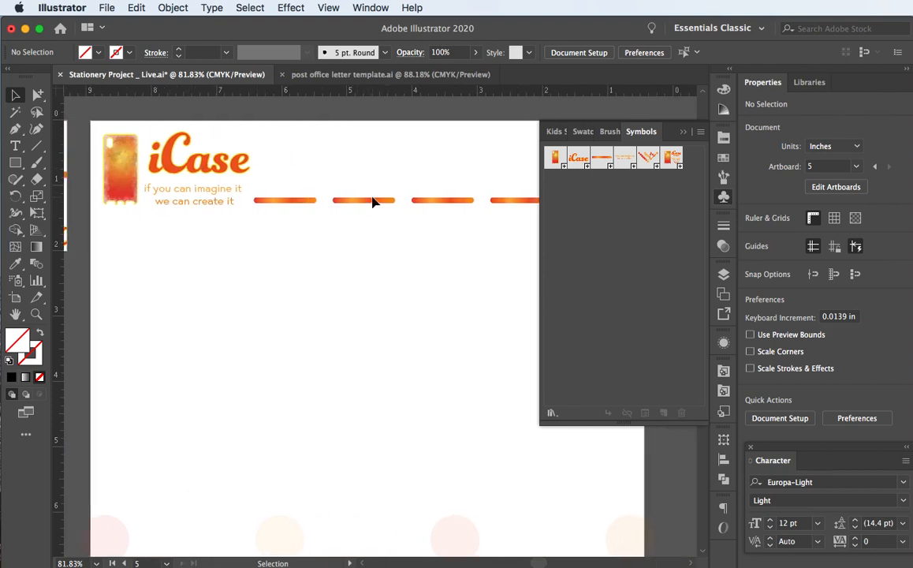
{"action": "scroll", "coordinate": [374, 203], "scroll_direction": "right", "scroll_amount": 10}
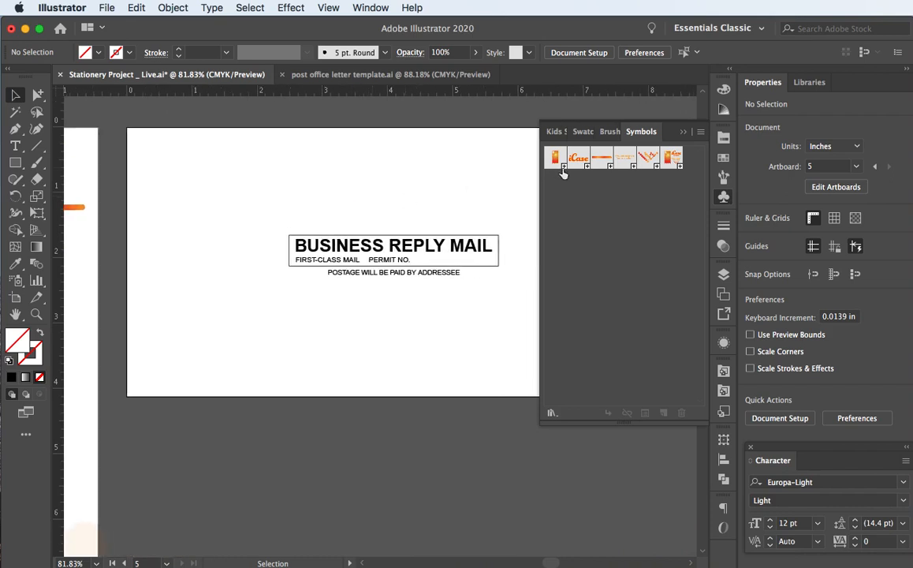
Place the case logo, type logo, bar logo, slogan logo and accent logo symbols on the Envelope artboard.
{"action": "left_click_drag", "start_coordinate": [562, 174], "coordinate": [181, 175]}
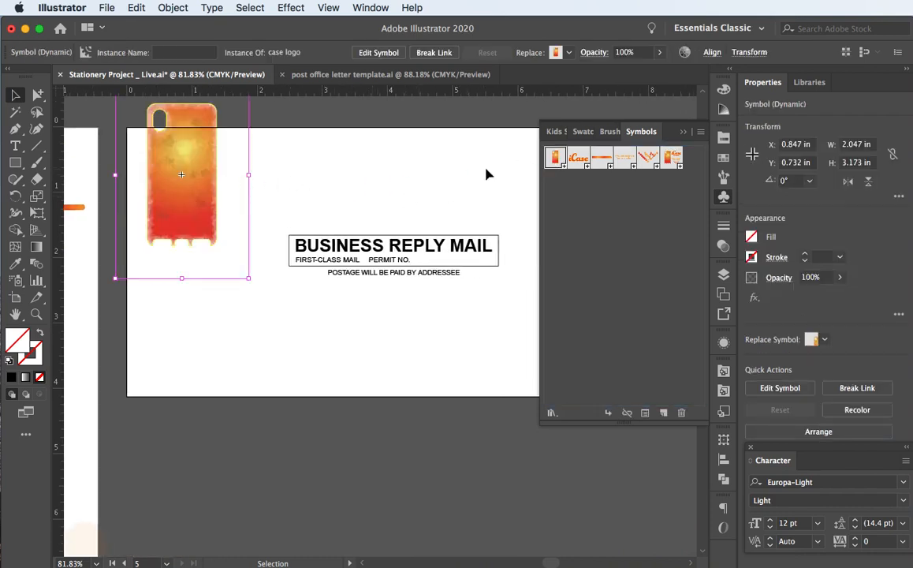
{"action": "left_click_drag", "start_coordinate": [578, 158], "coordinate": [300, 156]}
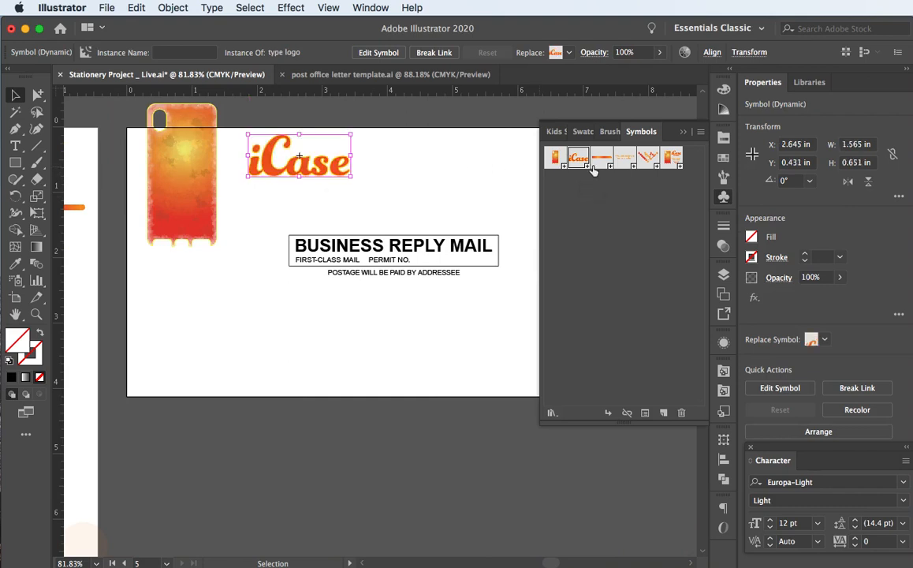
{"action": "left_click_drag", "start_coordinate": [601, 157], "coordinate": [307, 199]}
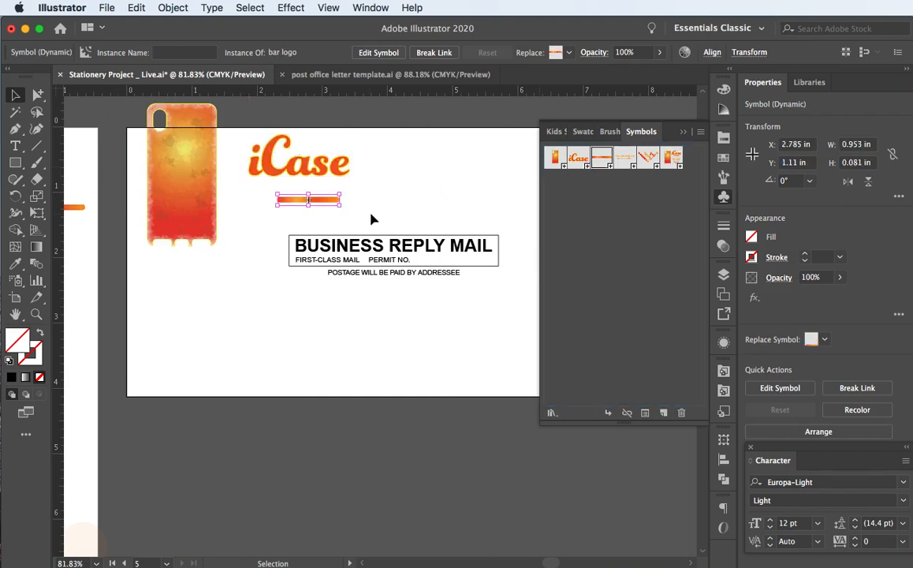
{"action": "left_click_drag", "start_coordinate": [624, 158], "coordinate": [276, 232]}
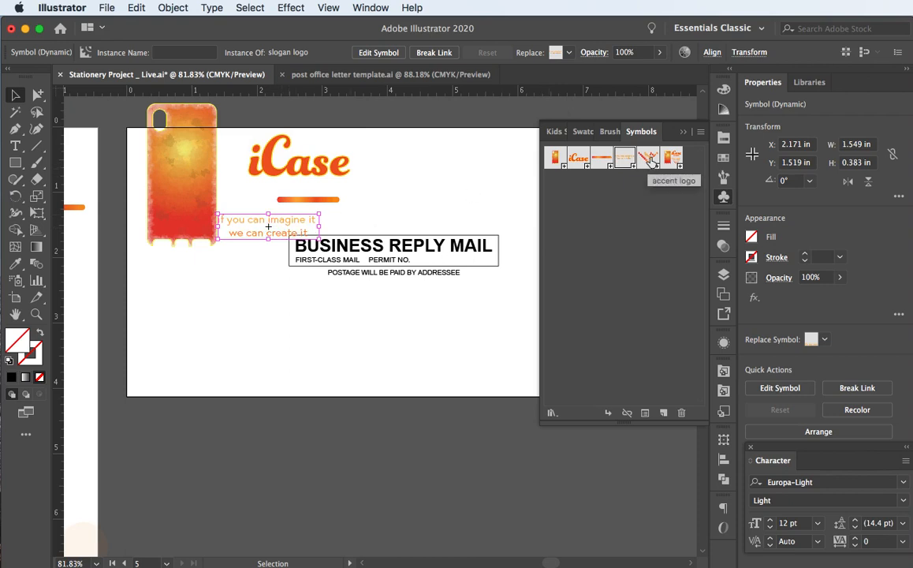
{"action": "left_click_drag", "start_coordinate": [648, 157], "coordinate": [388, 185]}
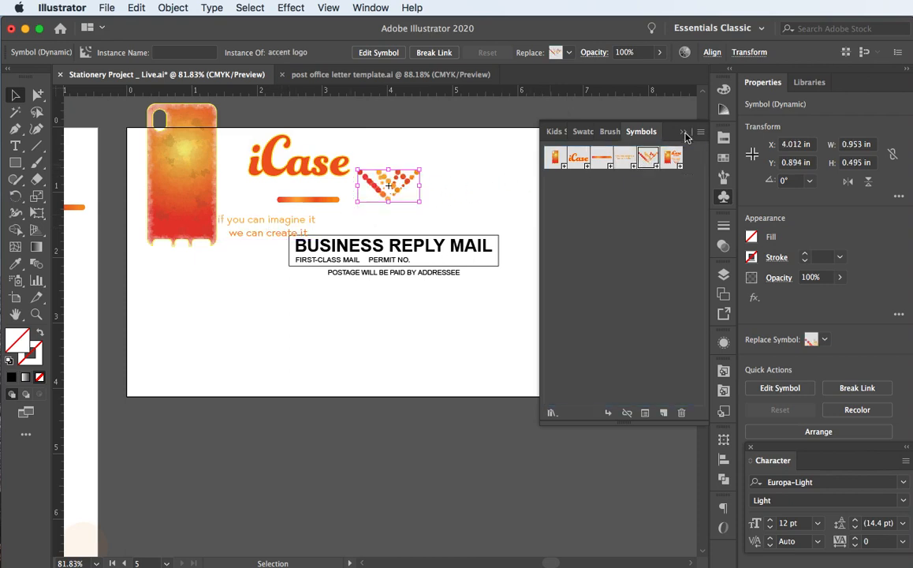
Scale the case logo symbol on the envelope down proportionally to about 1.57 by 2.18 in.
{"action": "scroll", "coordinate": [256, 272], "scroll_direction": "up", "scroll_amount": 5}
{"action": "scroll", "coordinate": [256, 272], "scroll_direction": "left", "scroll_amount": 3}
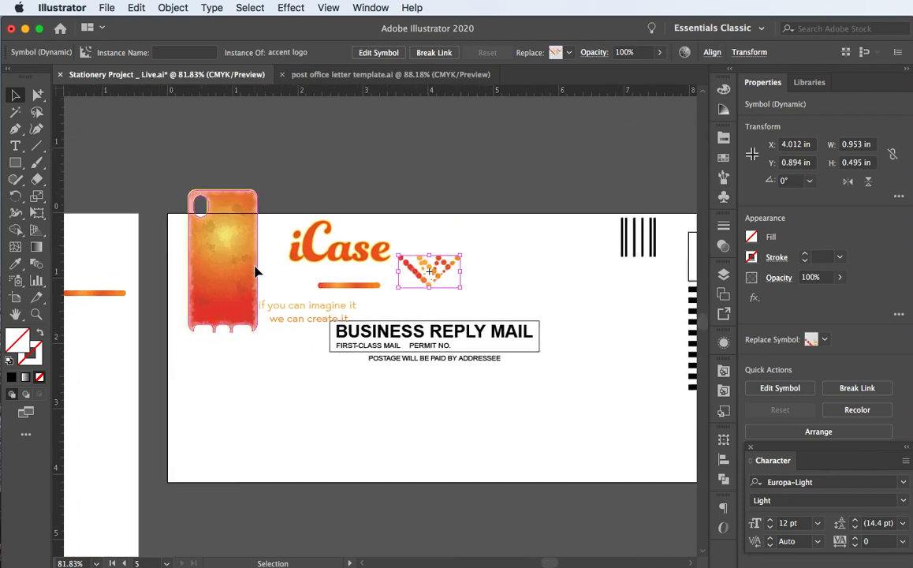
{"action": "scroll", "coordinate": [256, 272], "scroll_direction": "down", "scroll_amount": 2}
{"action": "mouse_move", "coordinate": [234, 267]}
{"action": "left_mouse_down"}
{"action": "mouse_move", "coordinate": [238, 258]}
{"action": "mouse_move", "coordinate": [224, 282]}
{"action": "left_mouse_up"}
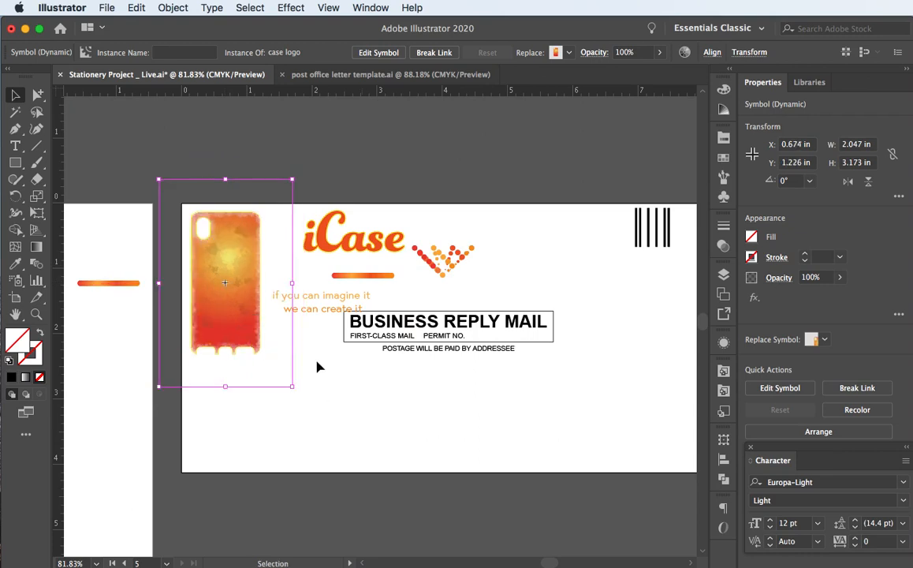
{"action": "left_click_drag", "start_coordinate": [293, 386], "coordinate": [263, 350]}
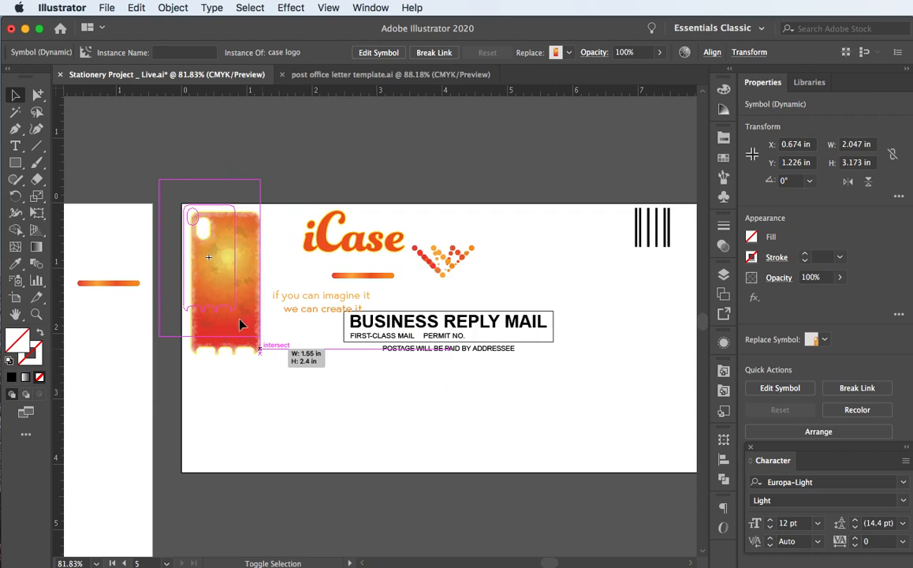
{"action": "mouse_move", "coordinate": [241, 324]}
{"action": "left_mouse_down"}
{"action": "mouse_move", "coordinate": [259, 327]}
{"action": "mouse_move", "coordinate": [238, 306]}
{"action": "left_mouse_up"}
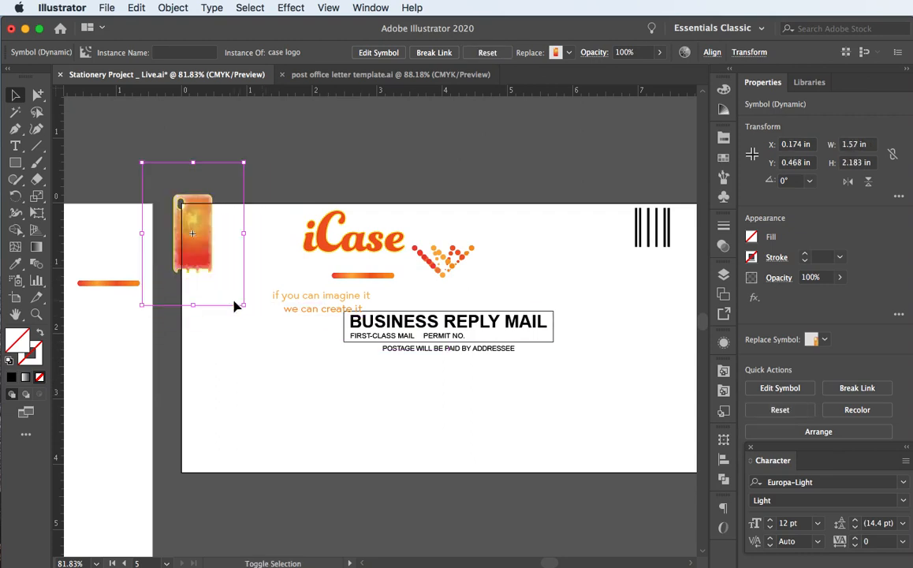
Position the case logo just inside the envelope's upper-left corner, at about X 0.444 in and Y 0.755 in.
{"action": "left_click_drag", "start_coordinate": [208, 260], "coordinate": [223, 280]}
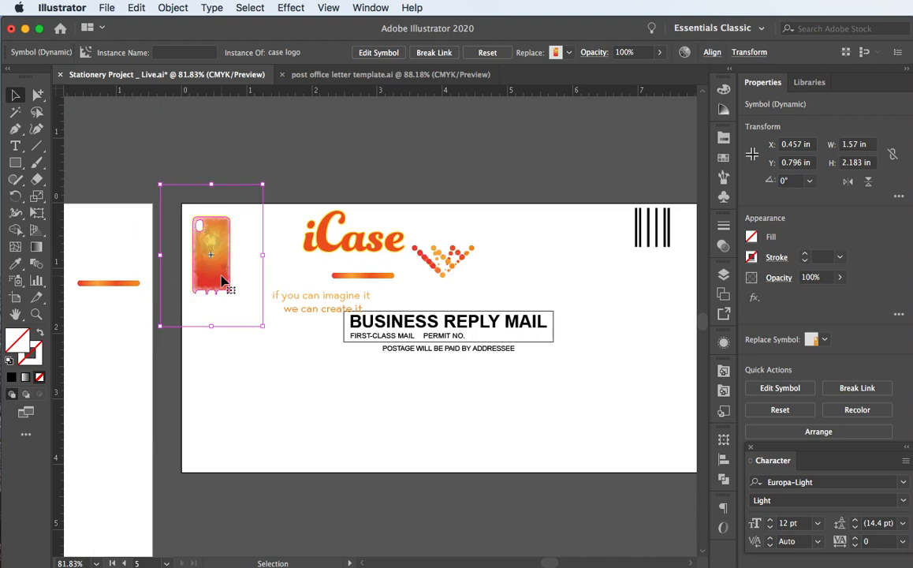
{"action": "key", "text": "Up"}
{"action": "key", "text": "Up"}
{"action": "key", "text": "Up"}
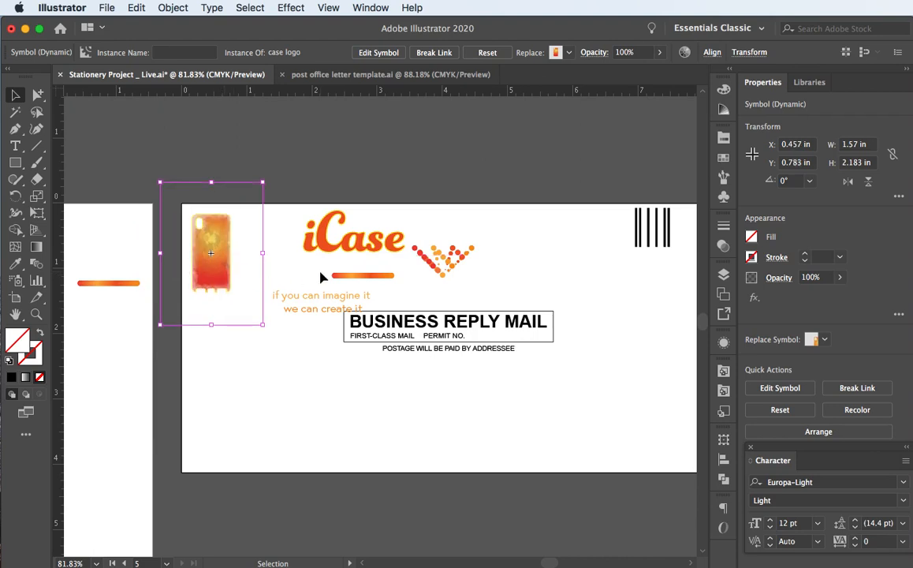
{"action": "key", "text": "Left"}
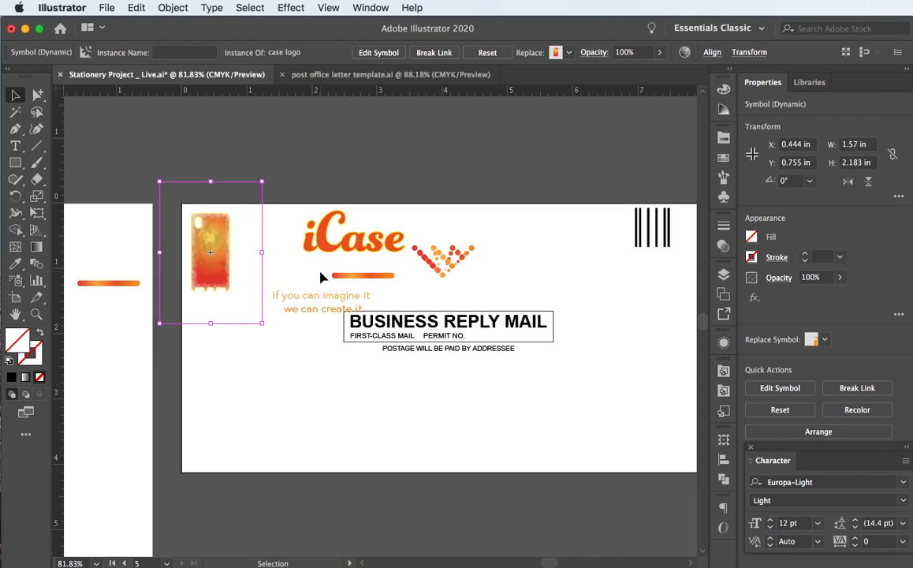
{"action": "left_click", "coordinate": [403, 180]}
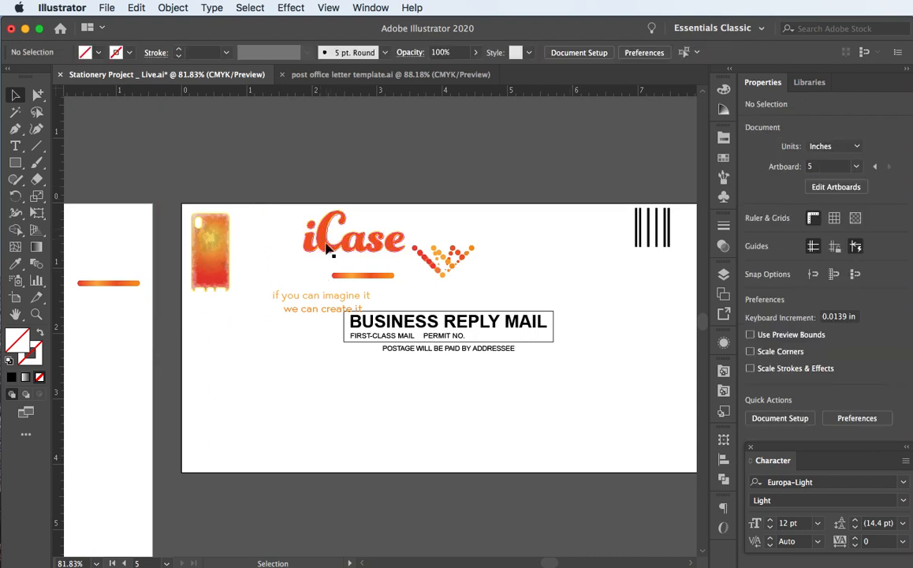
Scale the iCase type logo to about 1.08 by 0.45 in and place it right beside the case logo's upper part.
{"action": "left_click_drag", "start_coordinate": [330, 249], "coordinate": [266, 260]}
{"action": "left_click_drag", "start_coordinate": [345, 260], "coordinate": [312, 250]}
{"action": "left_click_drag", "start_coordinate": [254, 246], "coordinate": [250, 246]}
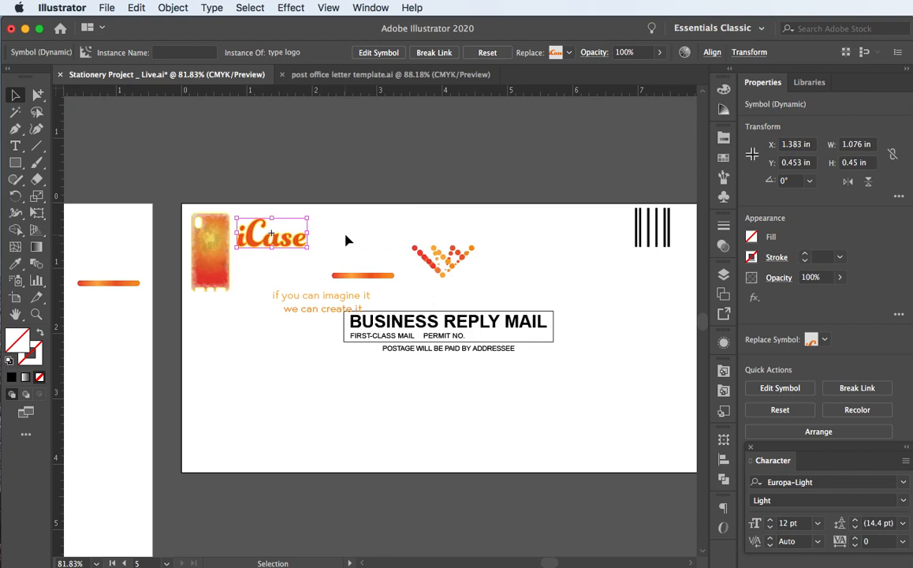
{"action": "key", "text": "Up"}
{"action": "key", "text": "Up"}
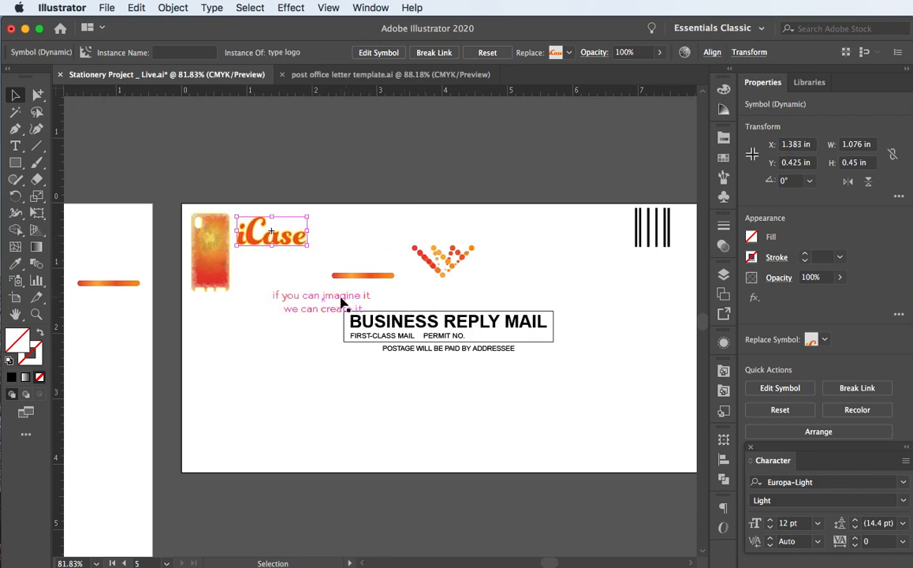
Move the slogan and the dotted accent logo to the envelope's lower-left area, with the accent above the slogan.
{"action": "left_click_drag", "start_coordinate": [341, 302], "coordinate": [280, 443]}
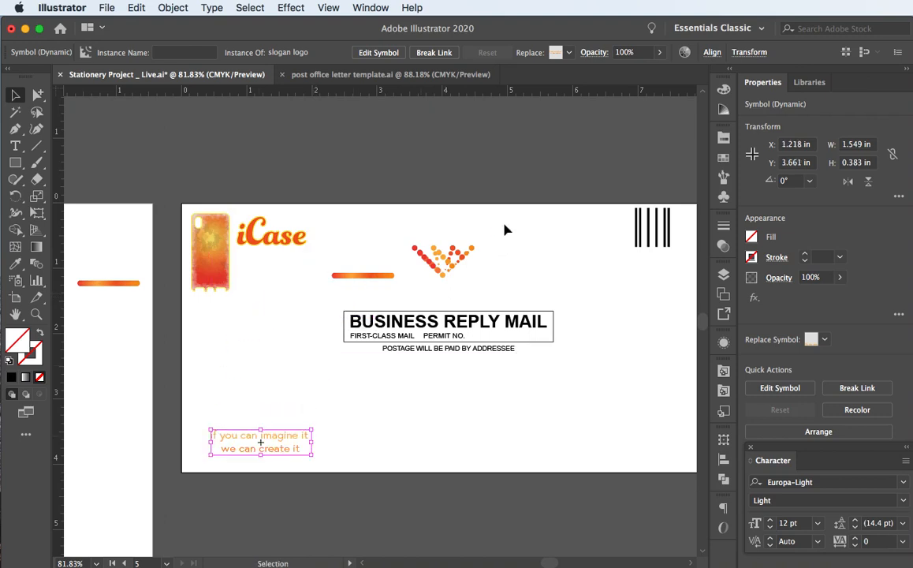
{"action": "left_click_drag", "start_coordinate": [437, 266], "coordinate": [226, 406]}
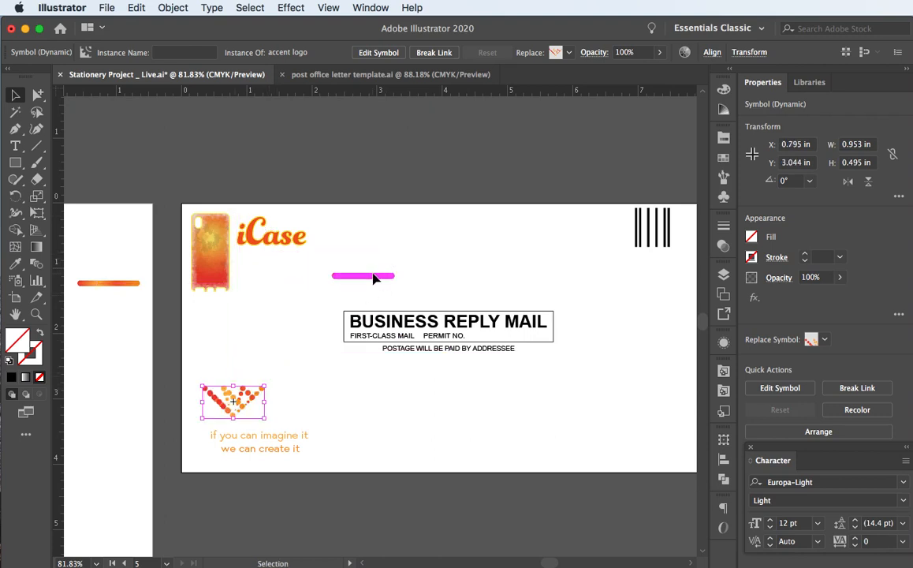
Fit the bar logo under the iCase lettering at about 1.06 by 0.06 in, matching its width with a small gap.
{"action": "left_click_drag", "start_coordinate": [374, 278], "coordinate": [310, 266]}
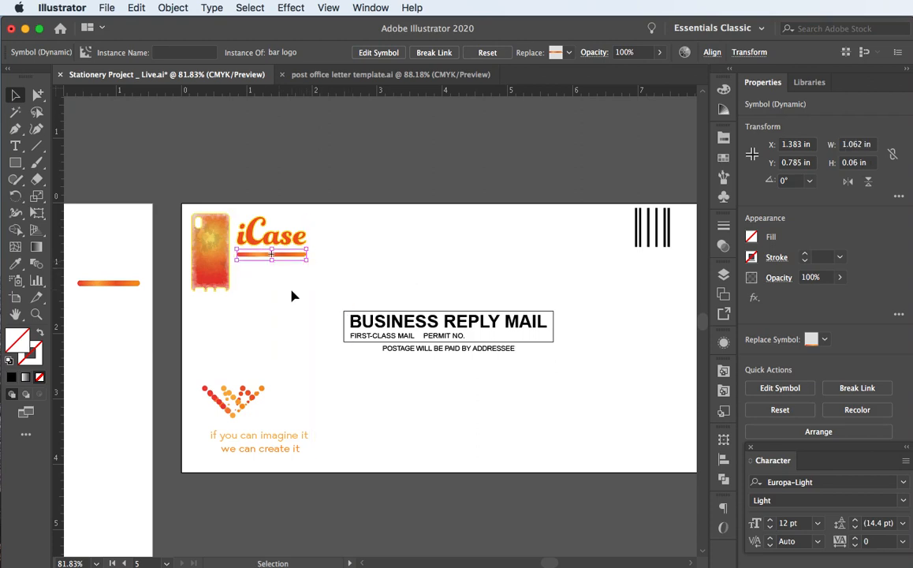
{"action": "left_click", "coordinate": [297, 302]}
{"action": "left_click", "coordinate": [282, 255]}
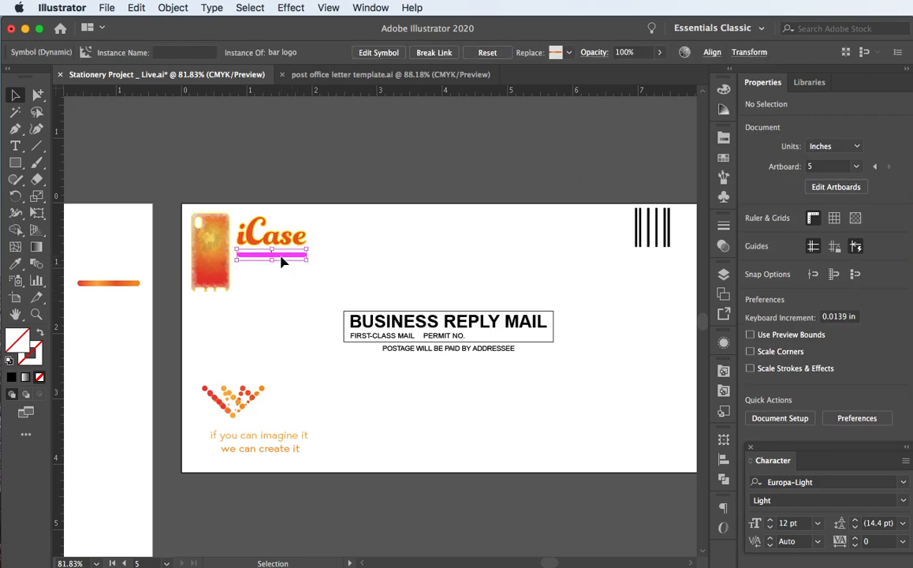
{"action": "key", "text": "Down"}
{"action": "key", "text": "Down"}
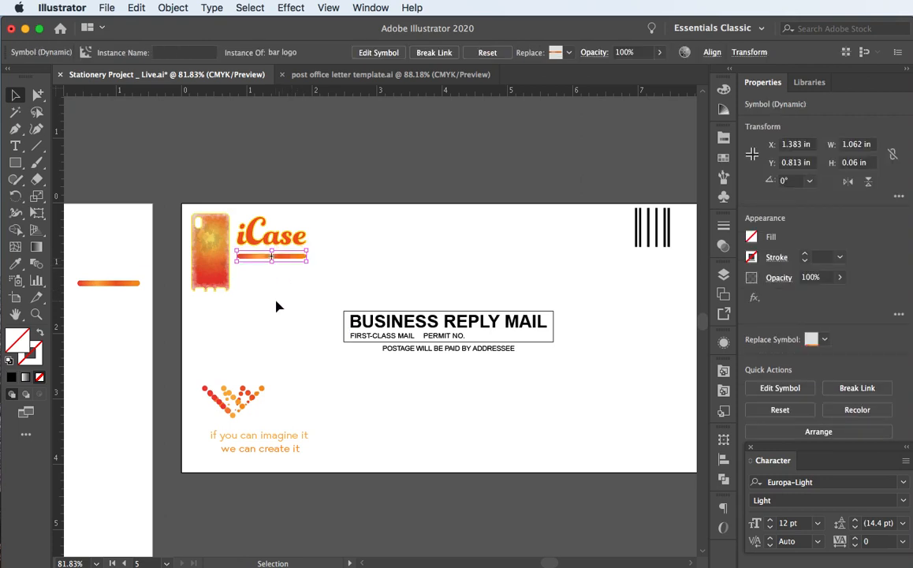
{"action": "key", "text": "Up"}
Scale the slogan to about 1.13 by 0.28 in and place it below the bar, at about X 1.376 in and Y 1.184 in.
{"action": "left_click_drag", "start_coordinate": [265, 444], "coordinate": [307, 284]}
{"action": "key", "text": "Down"}
{"action": "key", "text": "Down"}
{"action": "key", "text": "Down"}
{"action": "key", "text": "Down"}
{"action": "key", "text": "Down"}
{"action": "key", "text": "Down"}
{"action": "key", "text": "Down"}
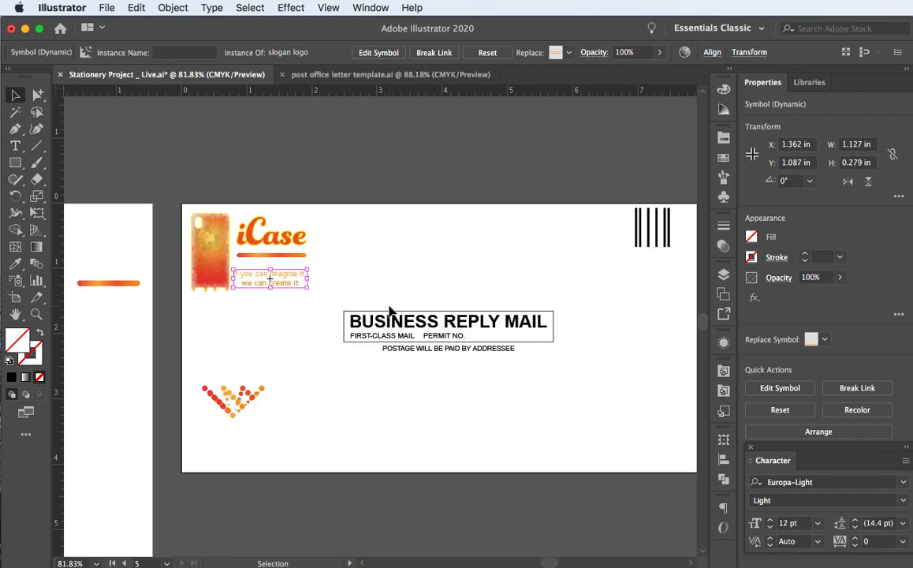
{"action": "key", "text": "Right"}
{"action": "key", "text": "Right"}
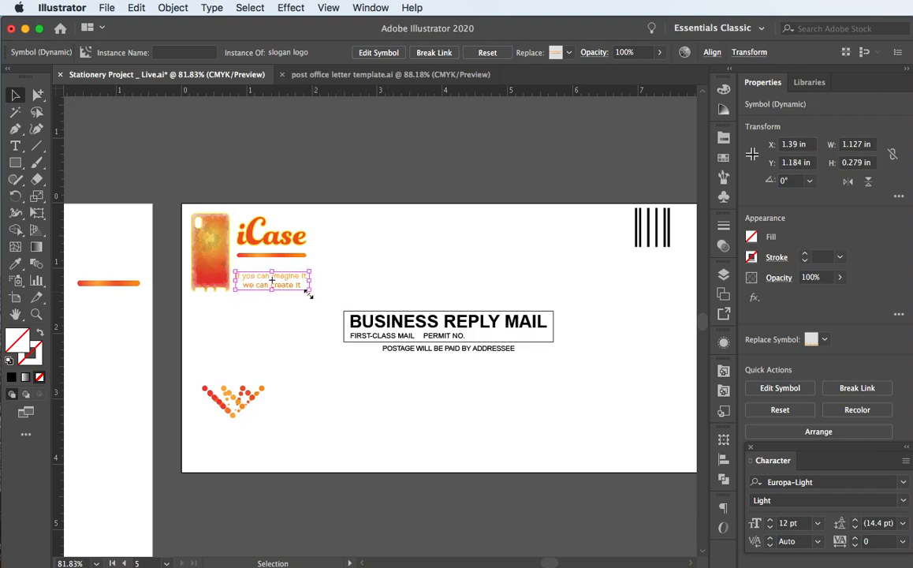
{"action": "key", "text": "Left"}
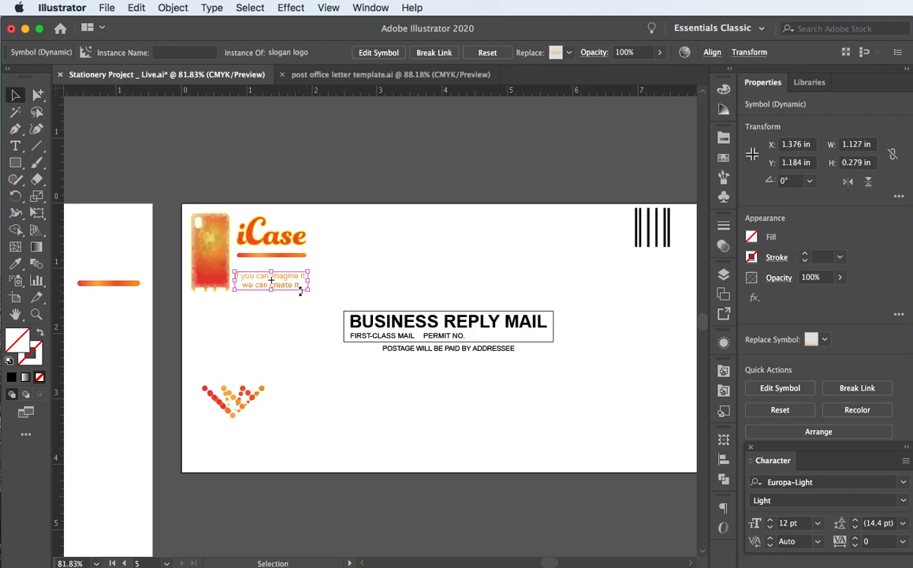
Fine-tune the slogan's position below the bar to about X 1.384 in and Y 1.166 in, centring it under the iCase lettering.
{"action": "scroll", "coordinate": [300, 296], "scroll_direction": "up", "scroll_amount": 5}
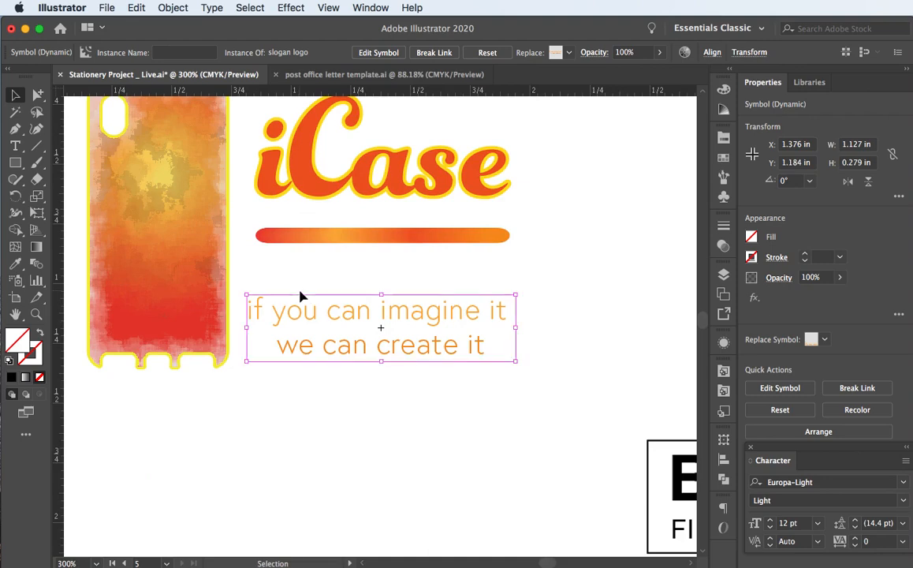
{"action": "scroll", "coordinate": [349, 274], "scroll_direction": "up", "scroll_amount": 3}
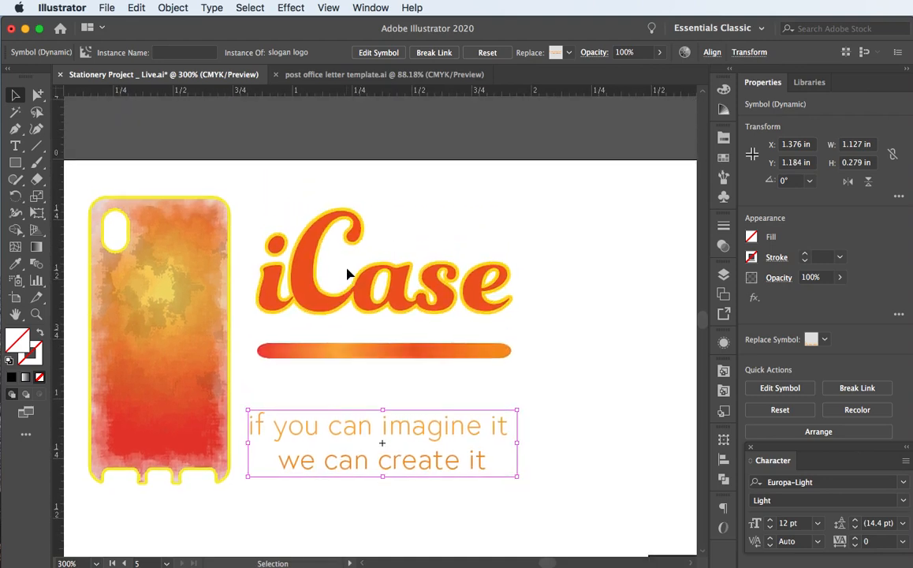
{"action": "mouse_move", "coordinate": [323, 433]}
{"action": "left_mouse_down"}
{"action": "mouse_move", "coordinate": [320, 418]}
{"action": "mouse_move", "coordinate": [319, 426]}
{"action": "left_mouse_up"}
{"action": "key", "text": "Return"}
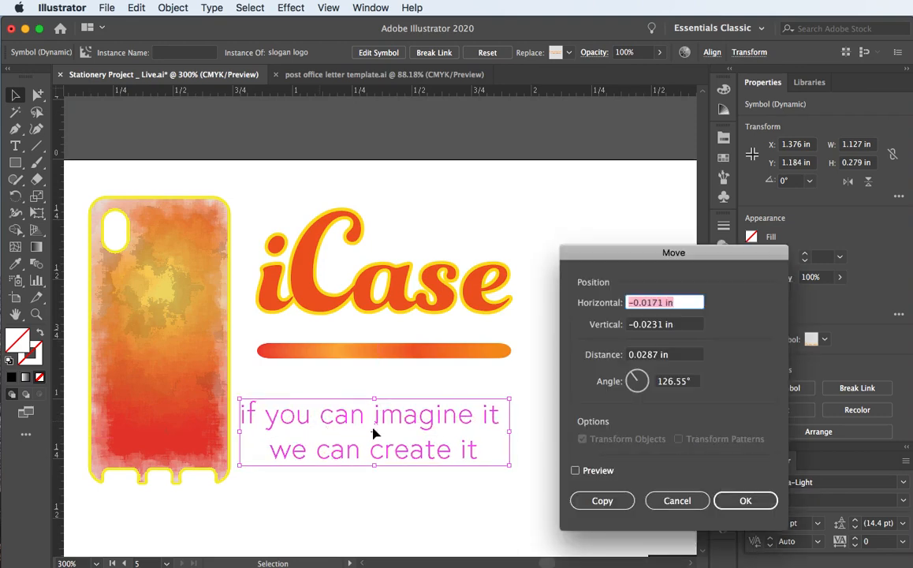
{"action": "left_click", "coordinate": [674, 500]}
{"action": "key", "text": "Right"}
{"action": "key", "text": "Right"}
{"action": "key", "text": "Right"}
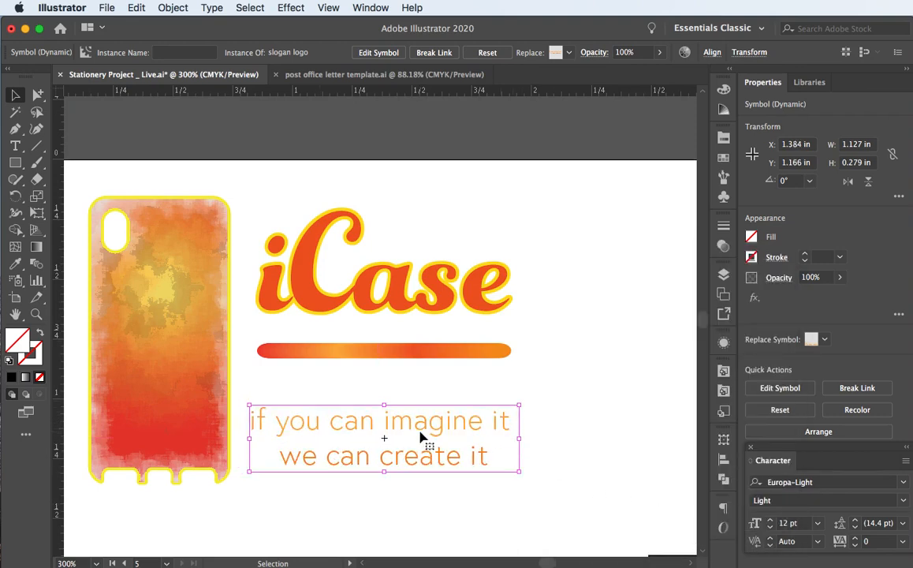
Nudge the slogan up to Y 1.138 in and the bar logo down to Y 0.854 in.
{"action": "key", "text": "Up"}
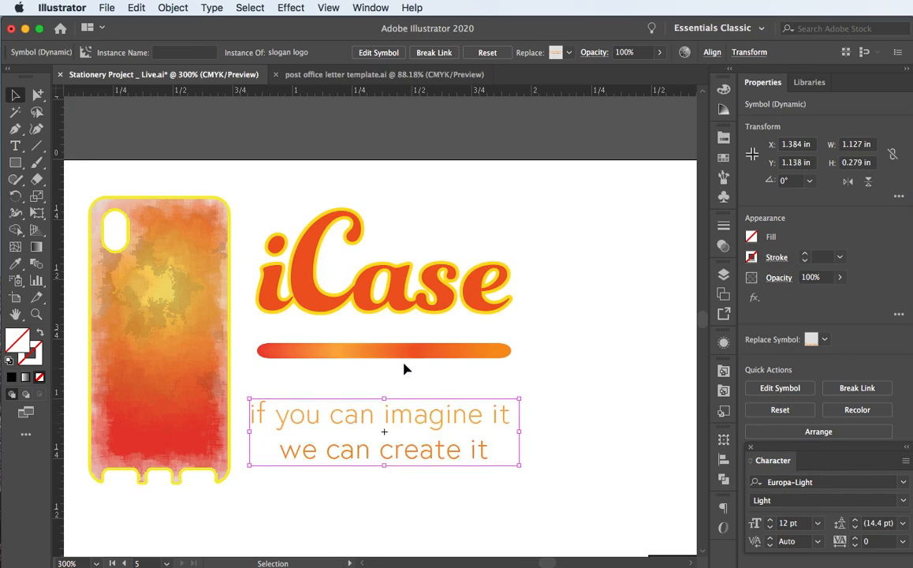
{"action": "left_click", "coordinate": [381, 356]}
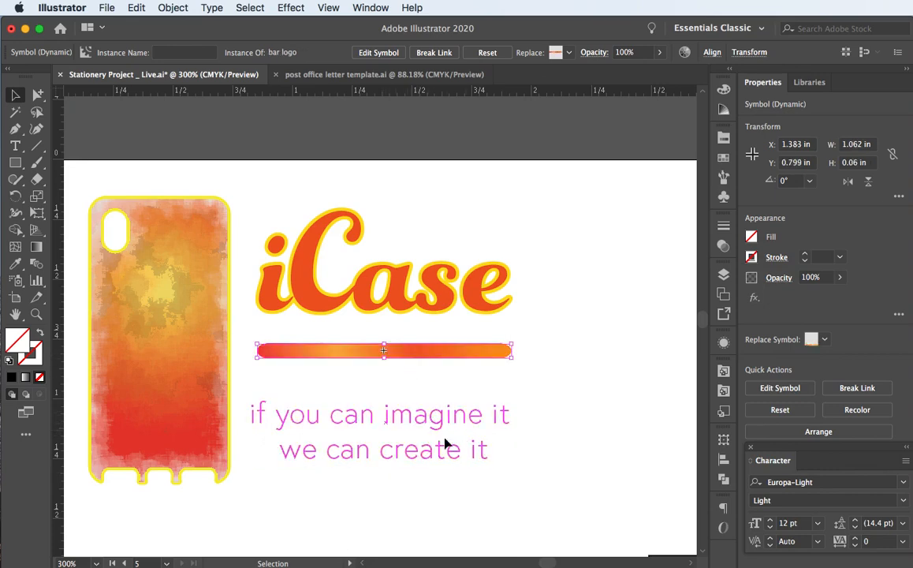
{"action": "key", "text": "Down"}
{"action": "key", "text": "Down"}
{"action": "key", "text": "Down"}
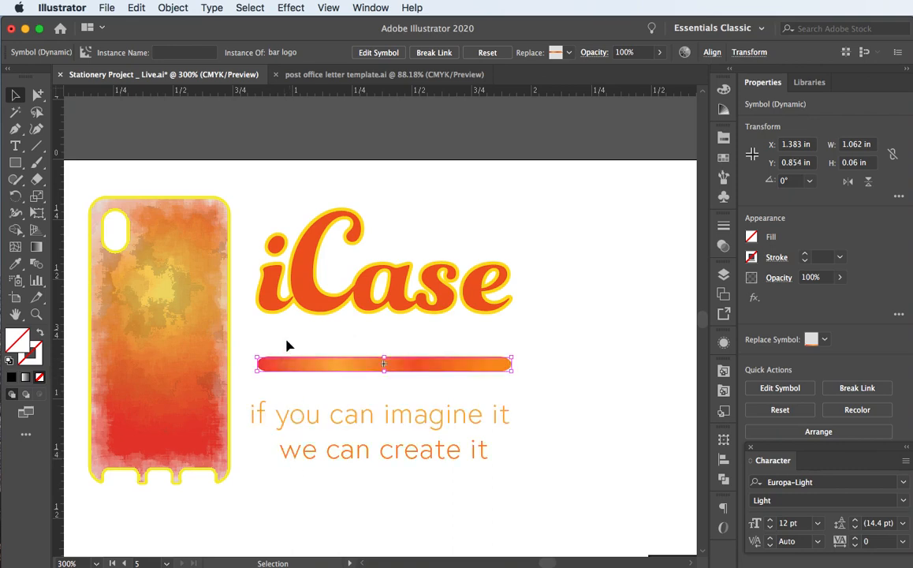
Nudge the iCase lettering slightly lower, closer to the bar logo.
{"action": "left_click", "coordinate": [314, 311]}
{"action": "key", "text": "Up"}
{"action": "key", "text": "Up"}
{"action": "key", "text": "Up"}
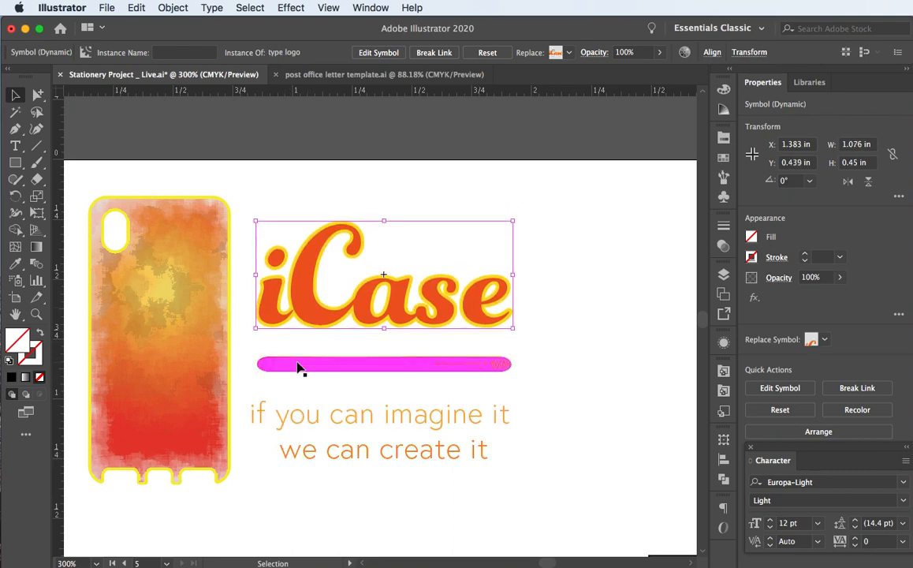
Raise the bar logo to about Y 0.799 in, between the iCase lettering and the slogan.
{"action": "left_click", "coordinate": [298, 366]}
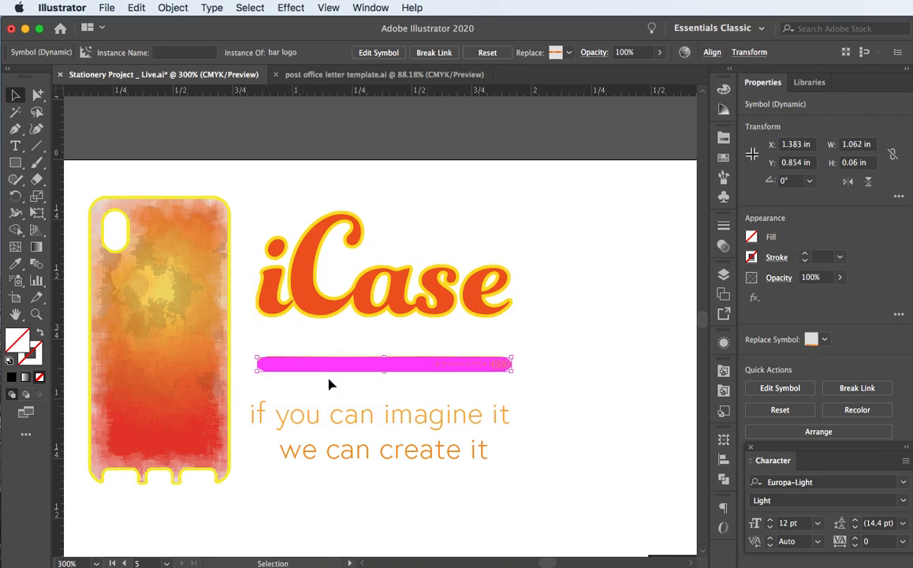
{"action": "key", "text": "Up"}
{"action": "key", "text": "Up"}
{"action": "key", "text": "Up"}
{"action": "key", "text": "Up"}
{"action": "key", "text": "Up"}
{"action": "key", "text": "Up"}
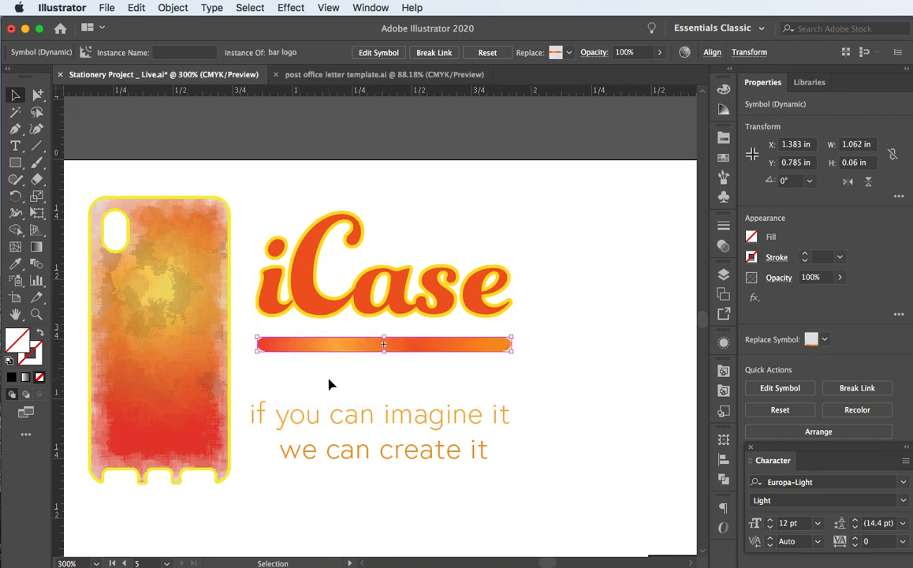
{"action": "key", "text": "Down"}
{"action": "key", "text": "Down"}
{"action": "key", "text": "Down"}
{"action": "key", "text": "Down"}
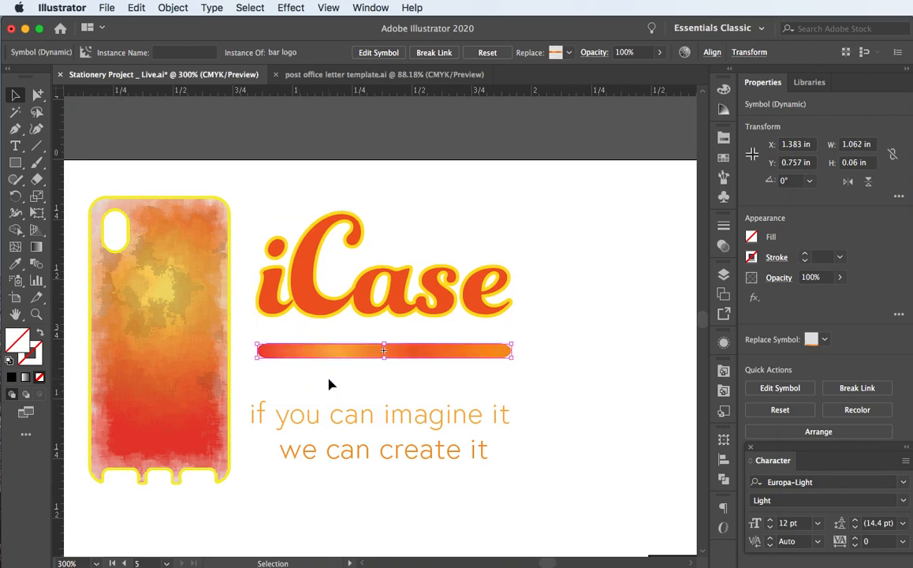
{"action": "left_click", "coordinate": [335, 418]}
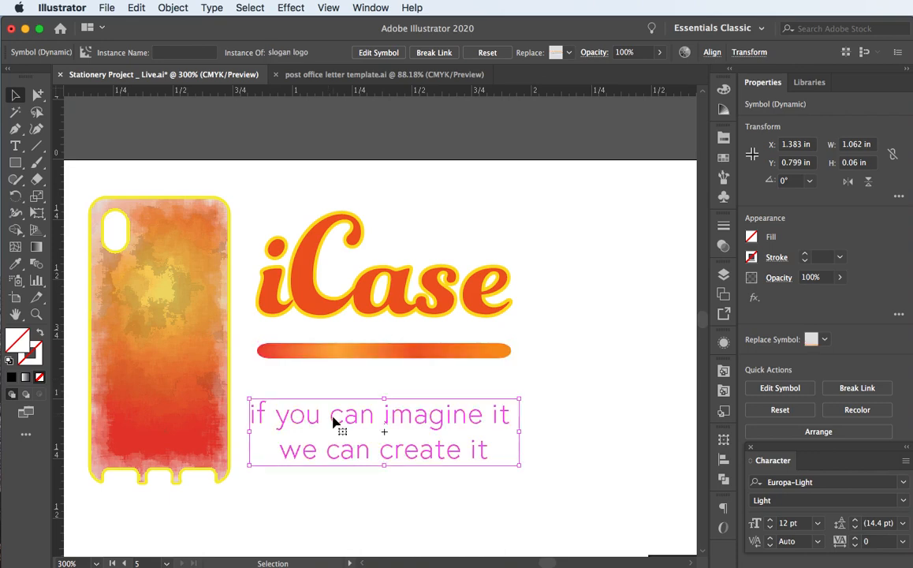
Shorten the bar logo to about 0.322 in wide at its 0.06 in height and delete the wider trial copy beside it.
{"action": "left_click", "coordinate": [339, 360]}
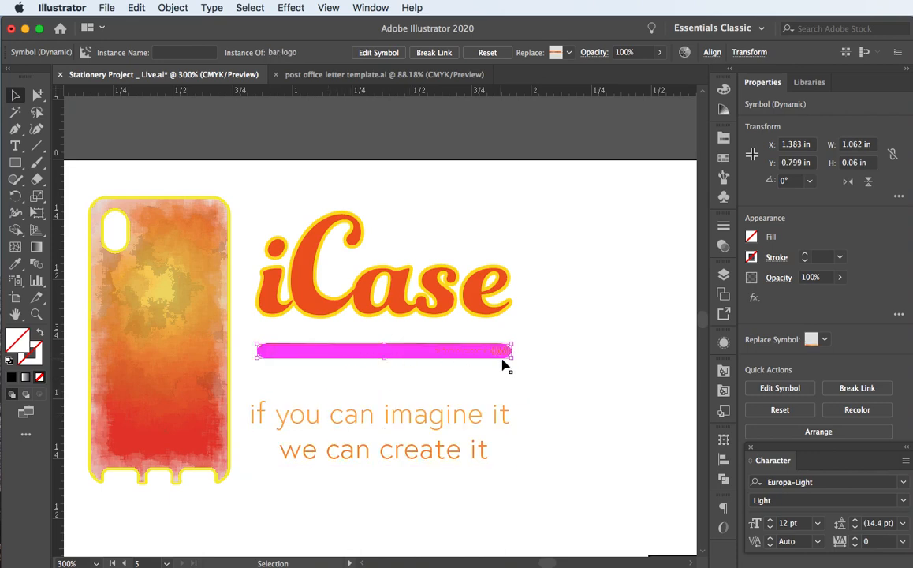
{"action": "left_click_drag", "start_coordinate": [510, 359], "coordinate": [461, 354]}
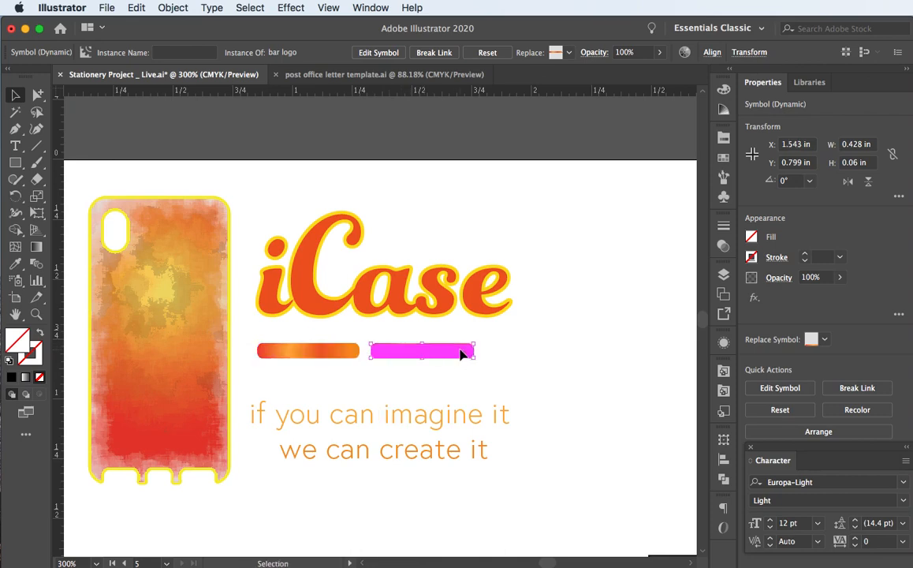
{"action": "left_click", "coordinate": [338, 356]}
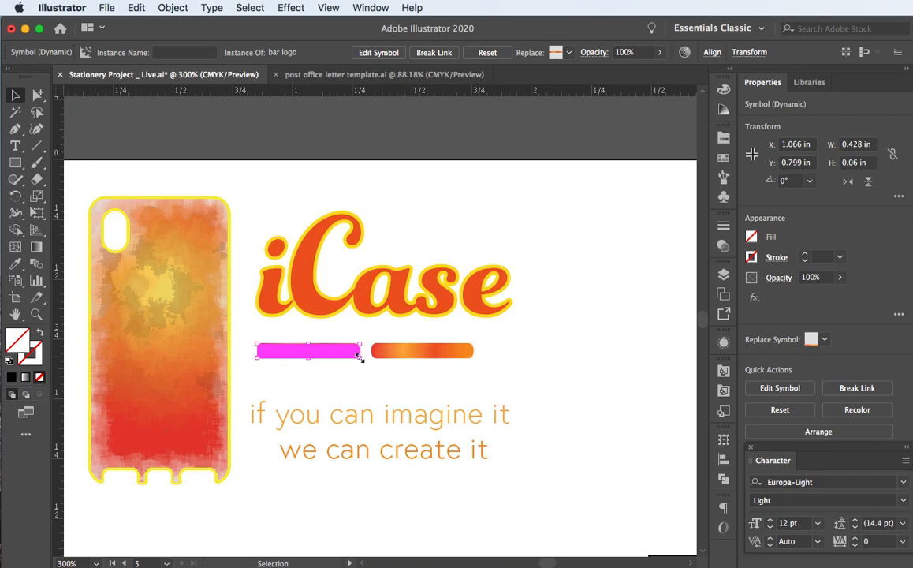
{"action": "left_click_drag", "start_coordinate": [359, 357], "coordinate": [333, 359]}
{"action": "left_click", "coordinate": [404, 358]}
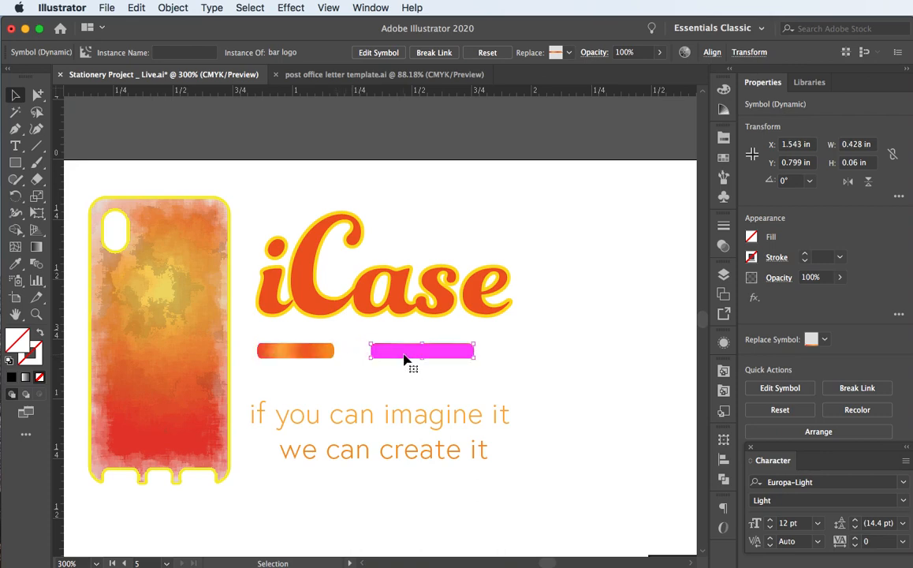
{"action": "key", "text": "Delete"}
Duplicate the shortened bar twice to form a row of three spanning the iCase lettering's width.
{"action": "left_click", "coordinate": [326, 359]}
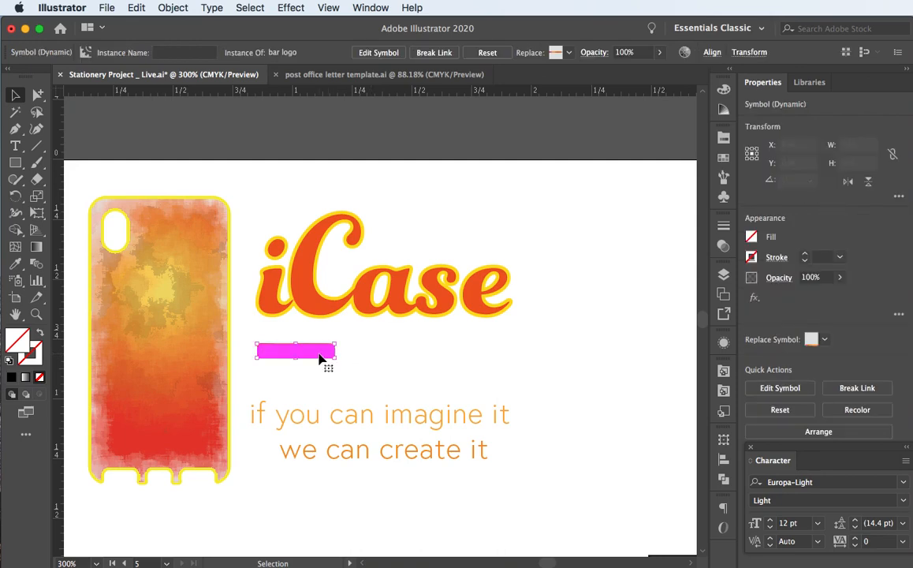
{"action": "left_click_drag", "start_coordinate": [321, 359], "coordinate": [487, 356]}
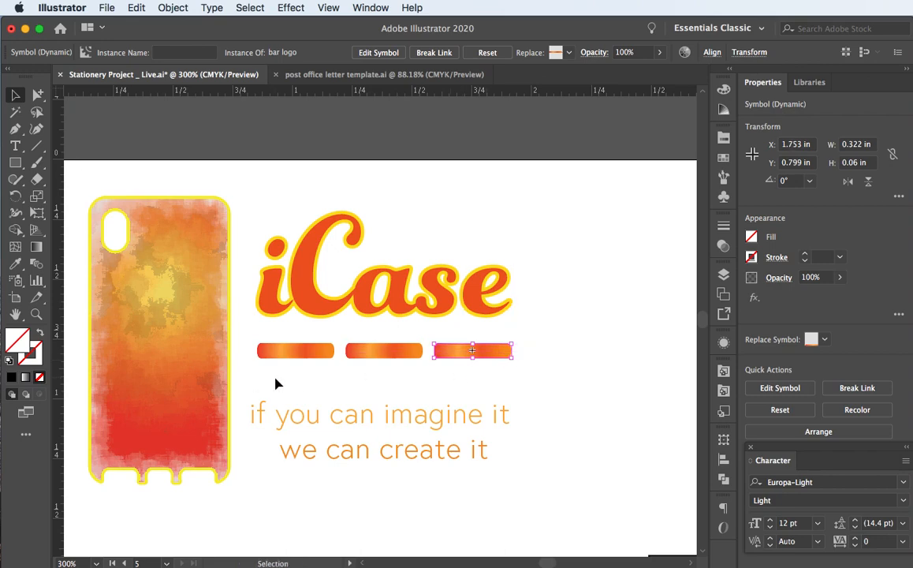
{"action": "left_click", "coordinate": [276, 386]}
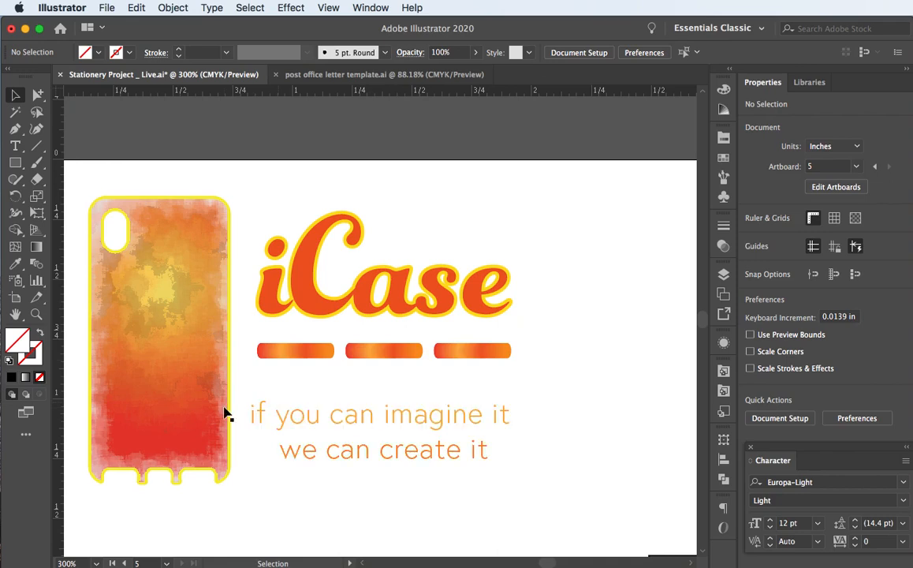
Place a new, unscaled instance of the bar logo symbol just above the slogan.
{"action": "scroll", "coordinate": [224, 412], "scroll_direction": "left", "scroll_amount": 10}
{"action": "scroll", "coordinate": [225, 412], "scroll_direction": "left", "scroll_amount": 5}
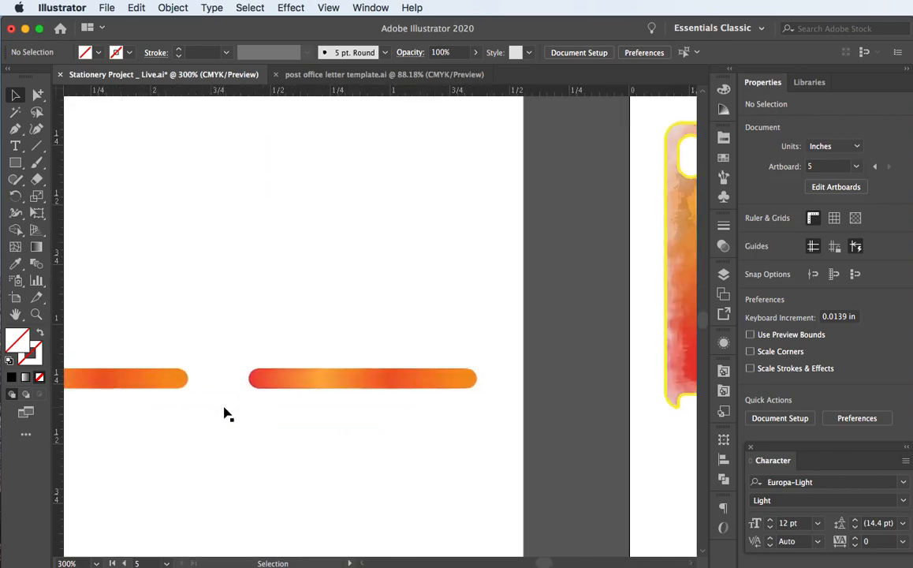
{"action": "scroll", "coordinate": [225, 413], "scroll_direction": "right", "scroll_amount": 1}
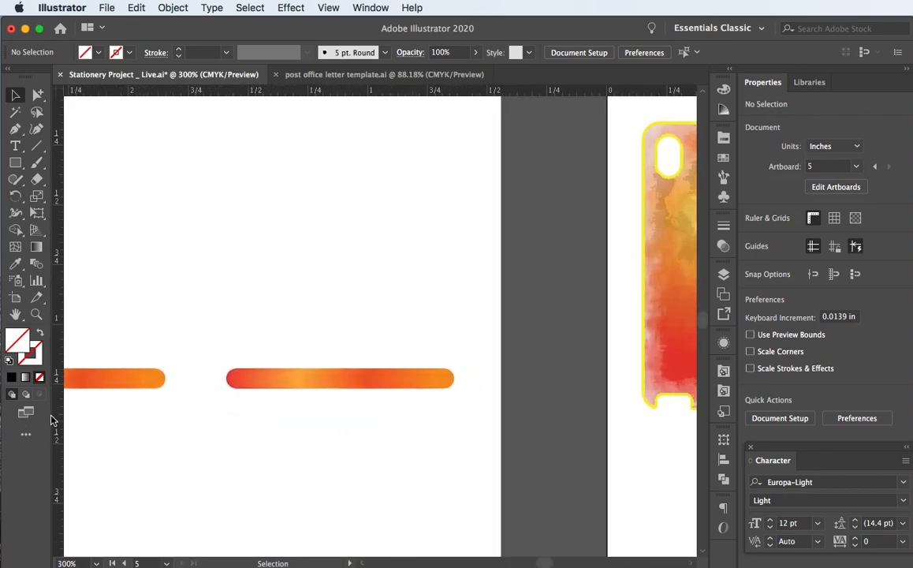
{"action": "scroll", "coordinate": [263, 428], "scroll_direction": "right", "scroll_amount": 15}
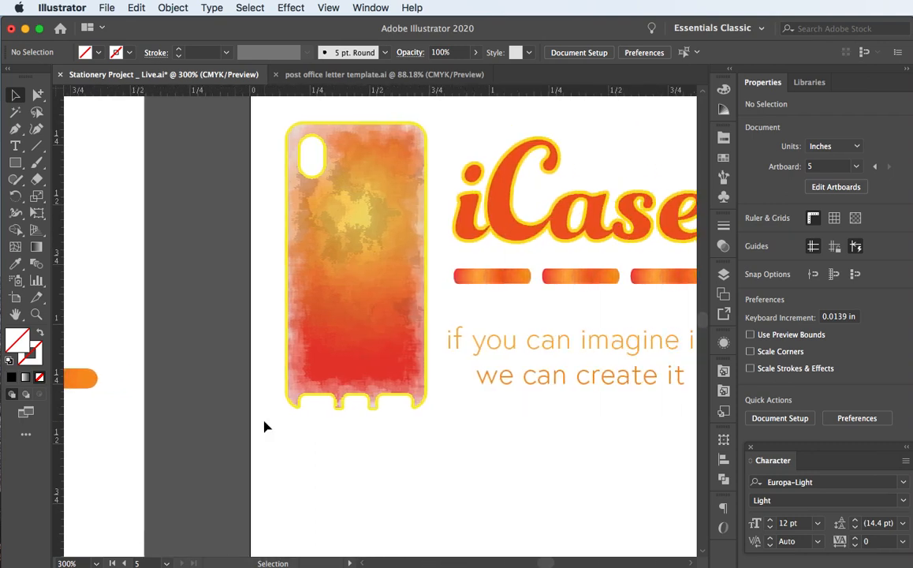
{"action": "scroll", "coordinate": [264, 426], "scroll_direction": "right", "scroll_amount": 4}
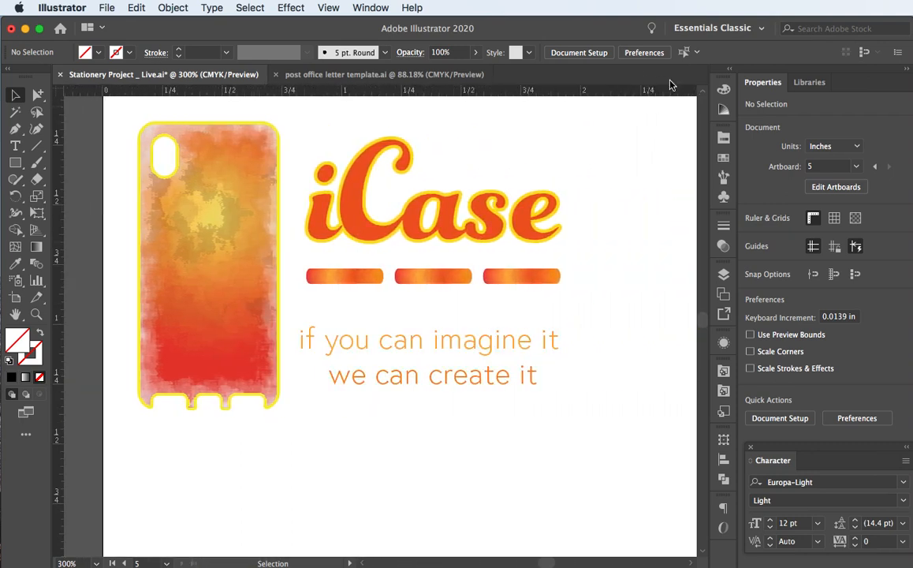
{"action": "left_click", "coordinate": [724, 196]}
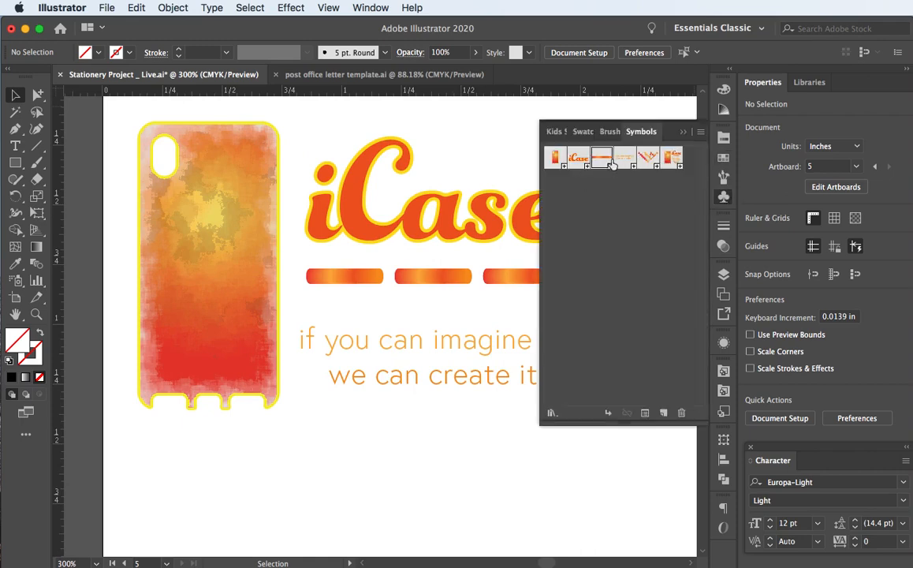
{"action": "left_click_drag", "start_coordinate": [612, 163], "coordinate": [462, 327]}
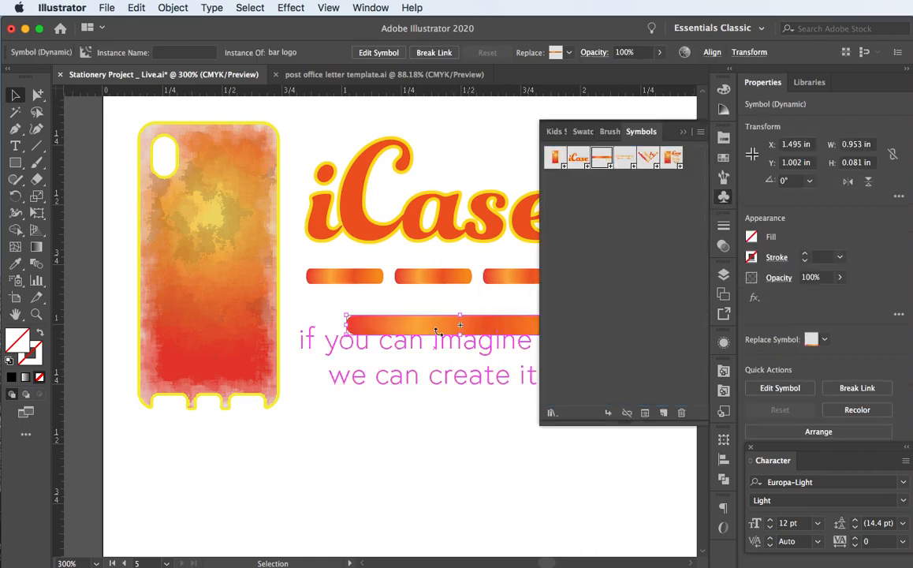
{"action": "left_click", "coordinate": [684, 132]}
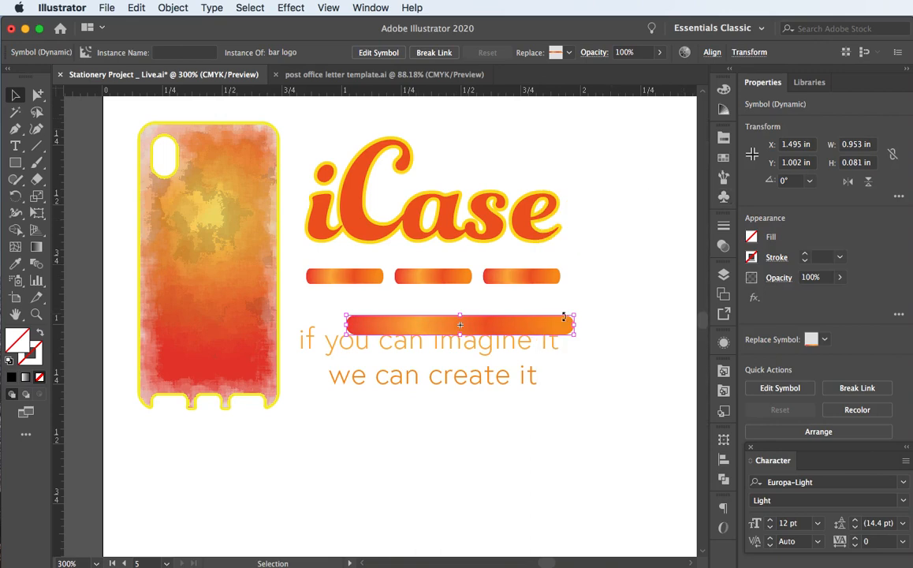
Scale the new bar proportionally to about 0.324 by 0.027 in.
{"action": "left_click_drag", "start_coordinate": [573, 335], "coordinate": [453, 323]}
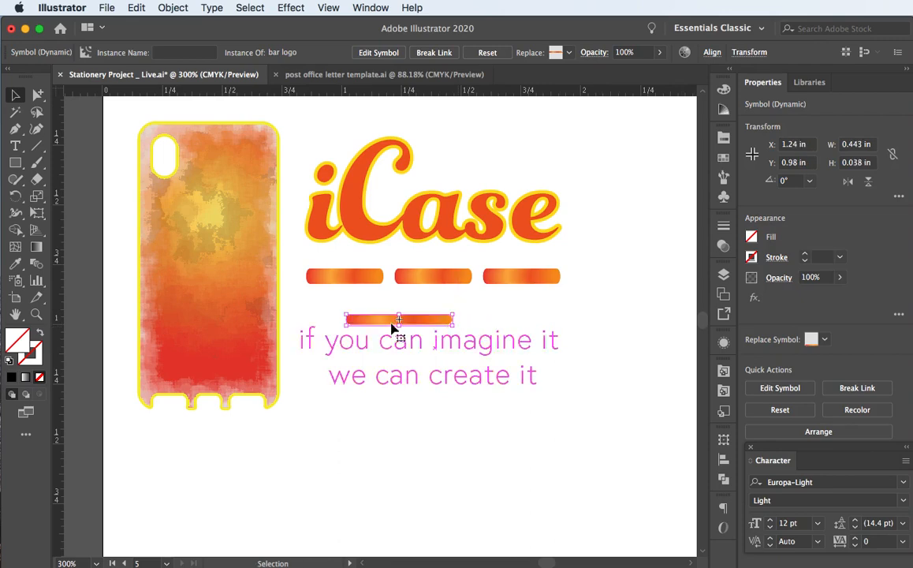
{"action": "key", "text": "super+z"}
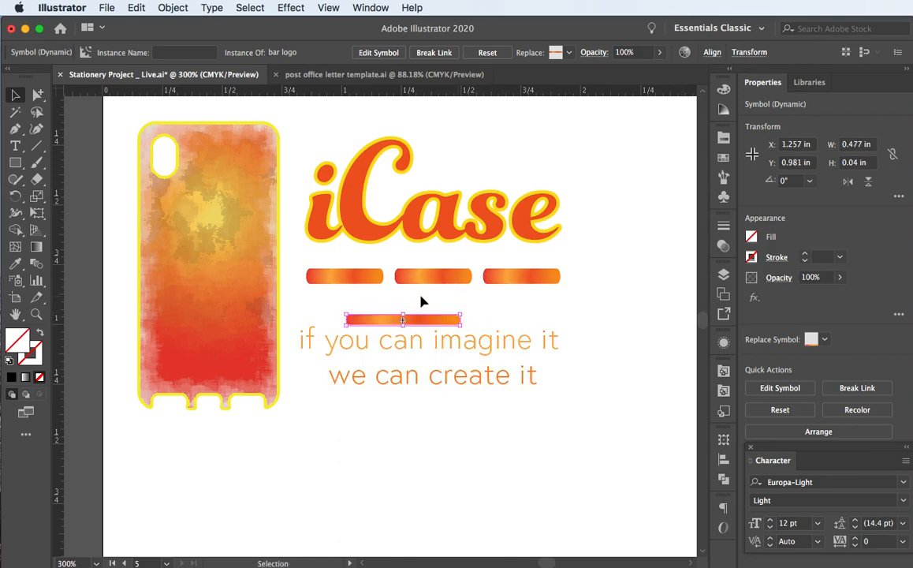
{"action": "left_click", "coordinate": [442, 308]}
{"action": "left_click", "coordinate": [456, 318]}
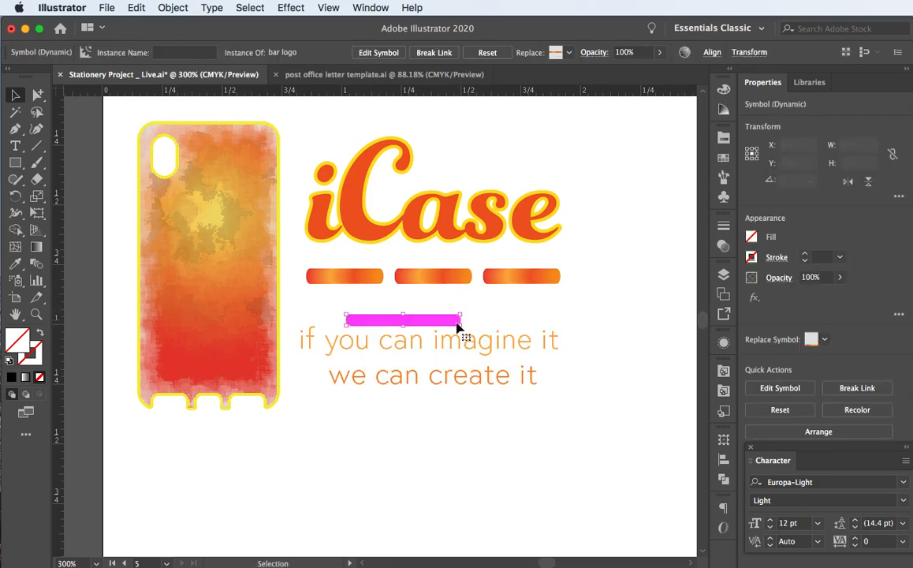
{"action": "left_click_drag", "start_coordinate": [459, 320], "coordinate": [436, 323]}
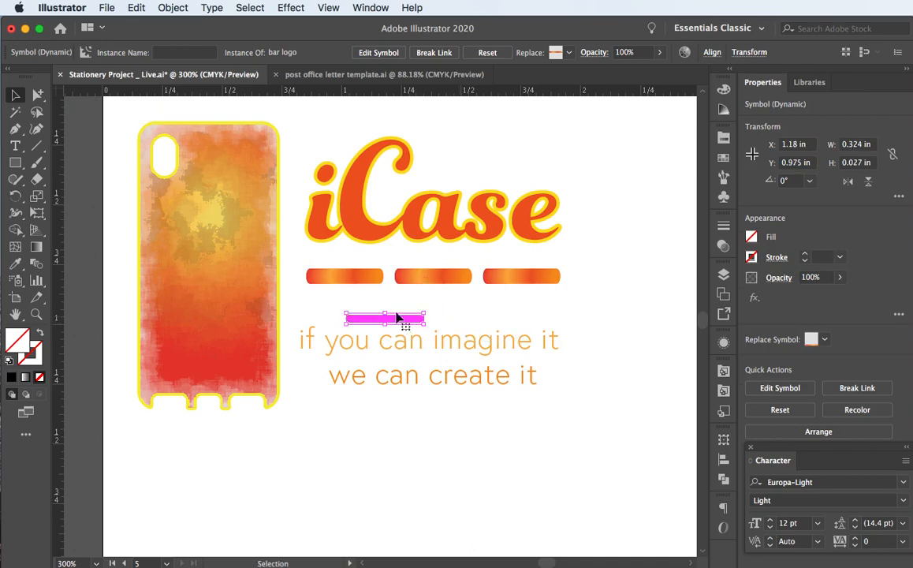
Delete the three thick, non-proportionally shortened bars under the iCase lettering.
{"action": "left_click", "coordinate": [359, 279]}
{"action": "key", "text": "Delete"}
{"action": "left_click", "coordinate": [426, 277]}
{"action": "key", "text": "Delete"}
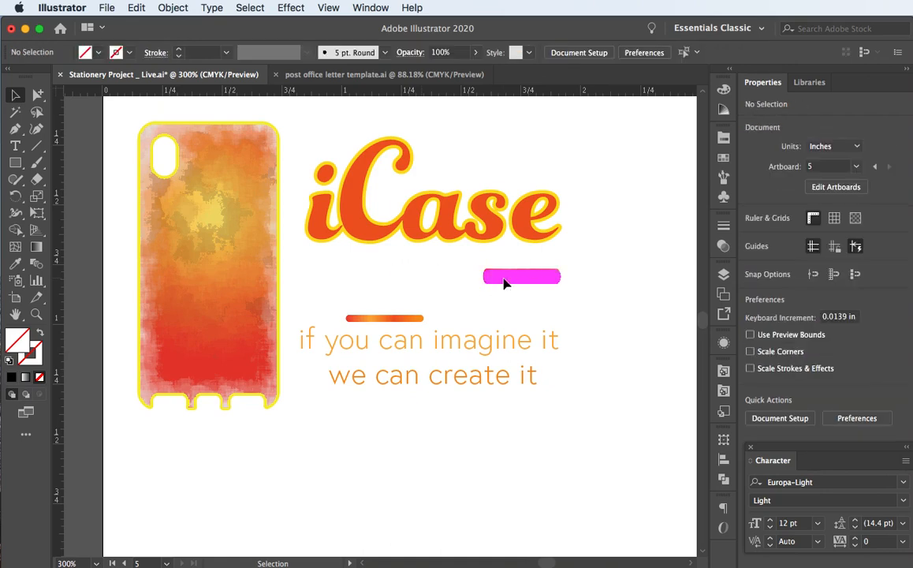
{"action": "left_click", "coordinate": [503, 278]}
{"action": "key", "text": "Delete"}
Arrange three copies of the thin bar in a row at Y 0.769 in under the iCase lettering and distribute their horizontal centres evenly.
{"action": "left_click", "coordinate": [391, 320]}
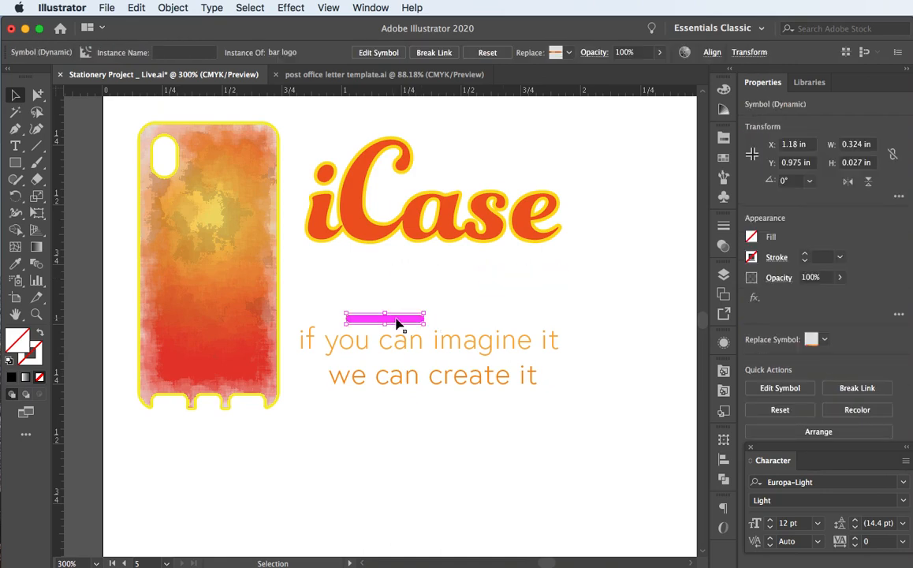
{"action": "left_click_drag", "start_coordinate": [397, 323], "coordinate": [545, 269]}
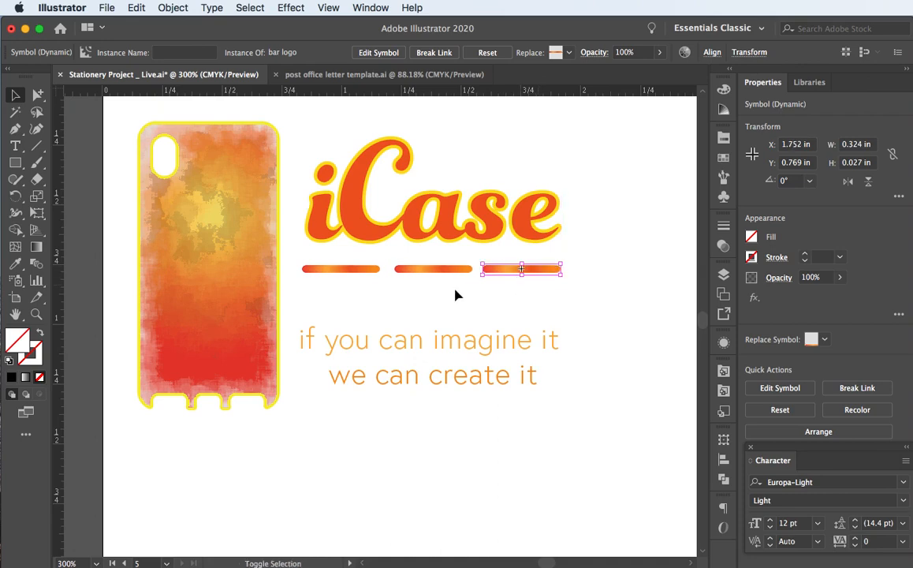
{"action": "left_click", "coordinate": [326, 271]}
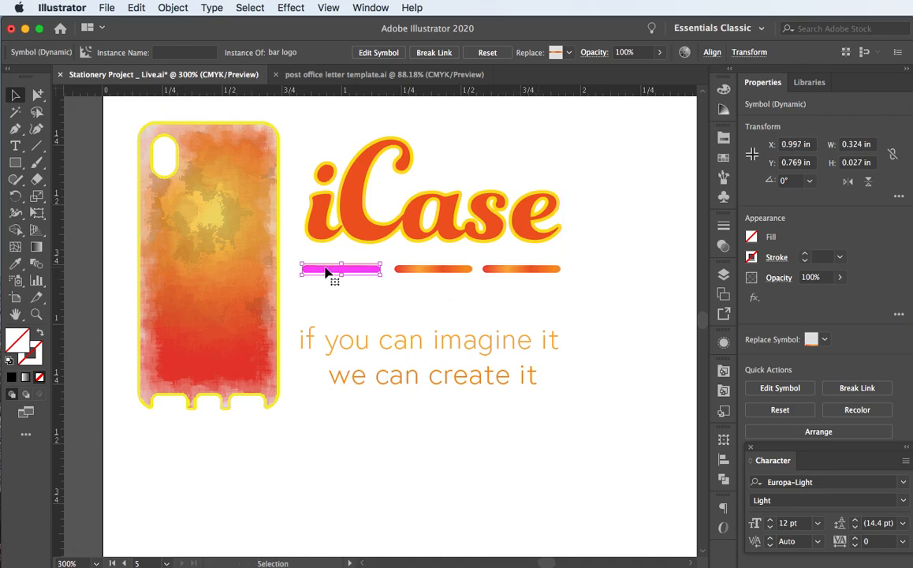
{"action": "left_click", "coordinate": [430, 270], "text": "shift"}
{"action": "left_click", "coordinate": [495, 270], "text": "shift"}
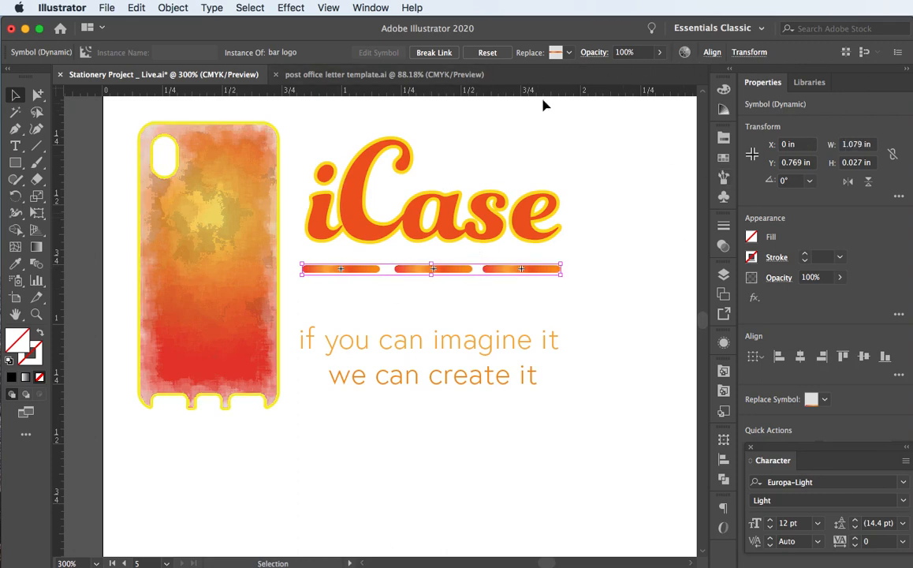
{"action": "left_click", "coordinate": [709, 53]}
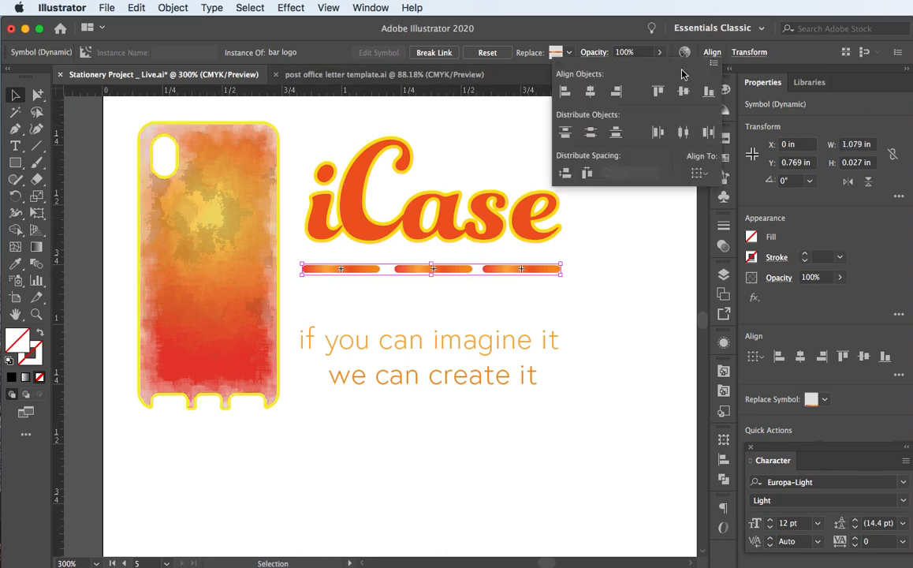
{"action": "left_click", "coordinate": [679, 135]}
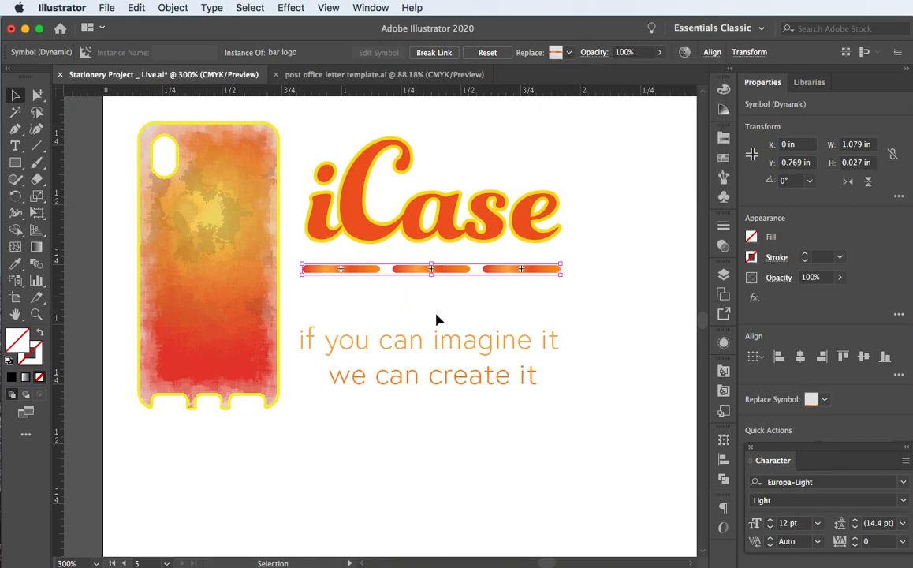
{"action": "left_click", "coordinate": [557, 295]}
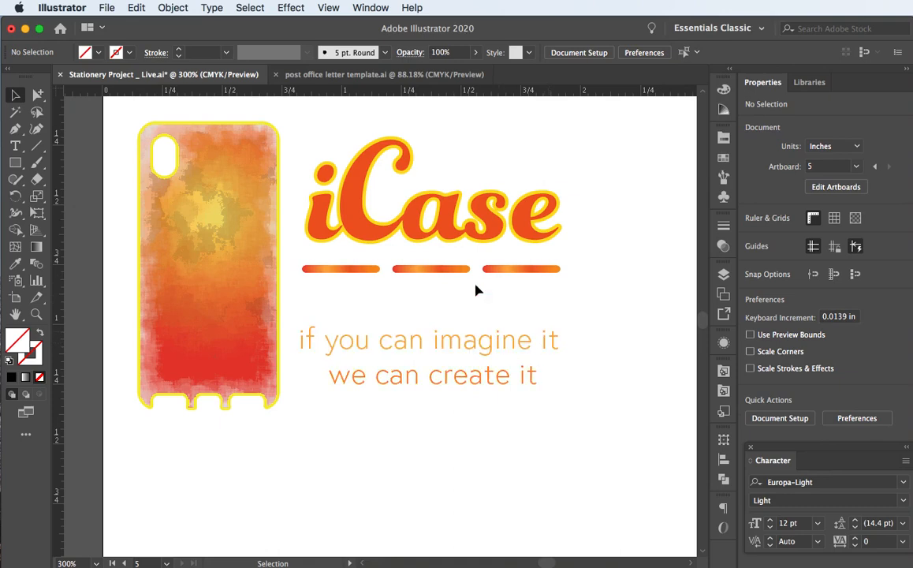
{"action": "left_click_drag", "start_coordinate": [353, 126], "coordinate": [434, 282]}
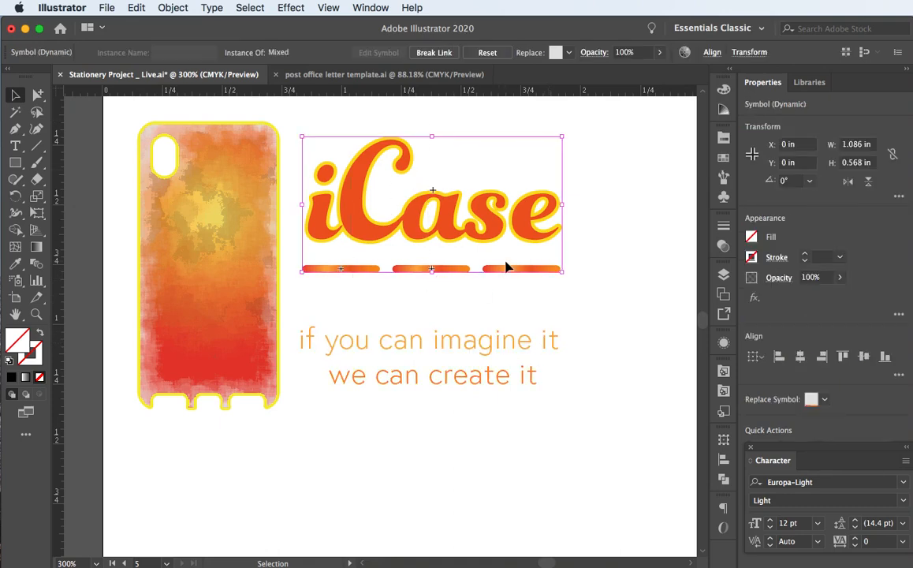
{"action": "key", "text": "super+z"}
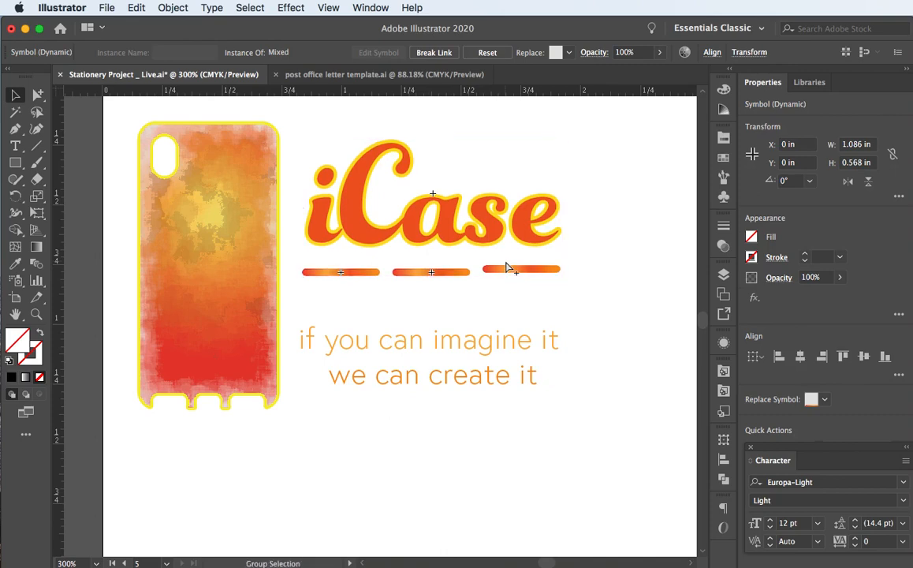
{"action": "key", "text": "super+z"}
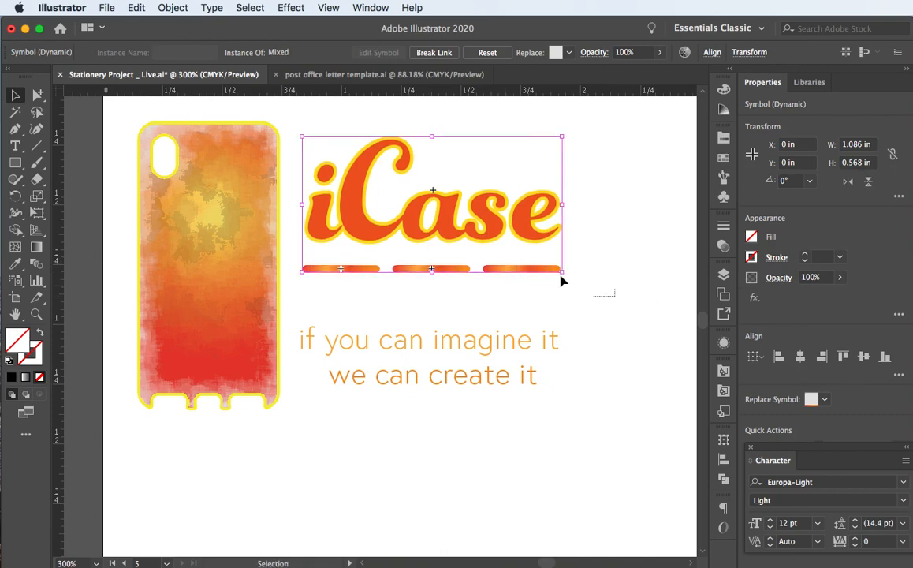
Nudge the iCase lettering and all three bars beneath it down together by one 0.0139 in keyboard increment.
{"action": "left_click_drag", "start_coordinate": [561, 280], "coordinate": [351, 151]}
{"action": "key", "text": "Down"}
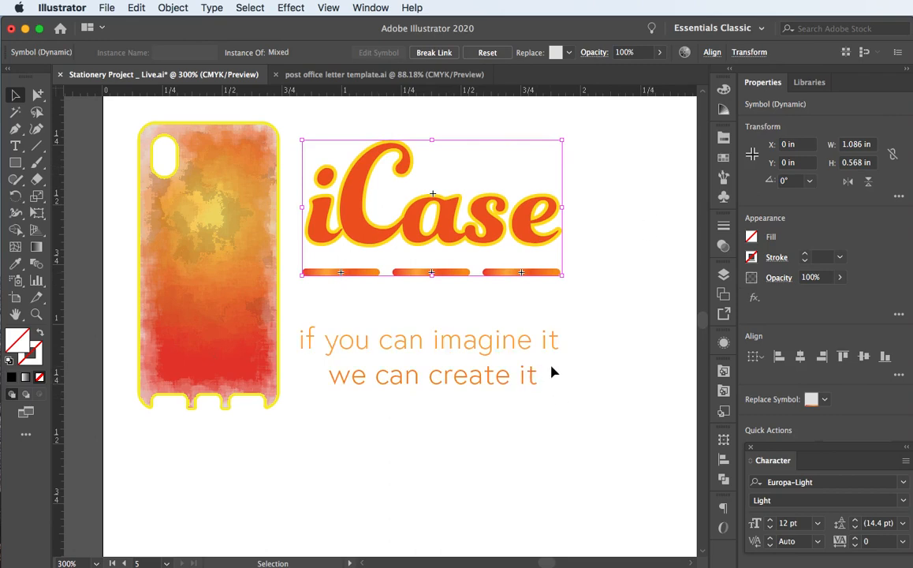
{"action": "left_click", "coordinate": [668, 389]}
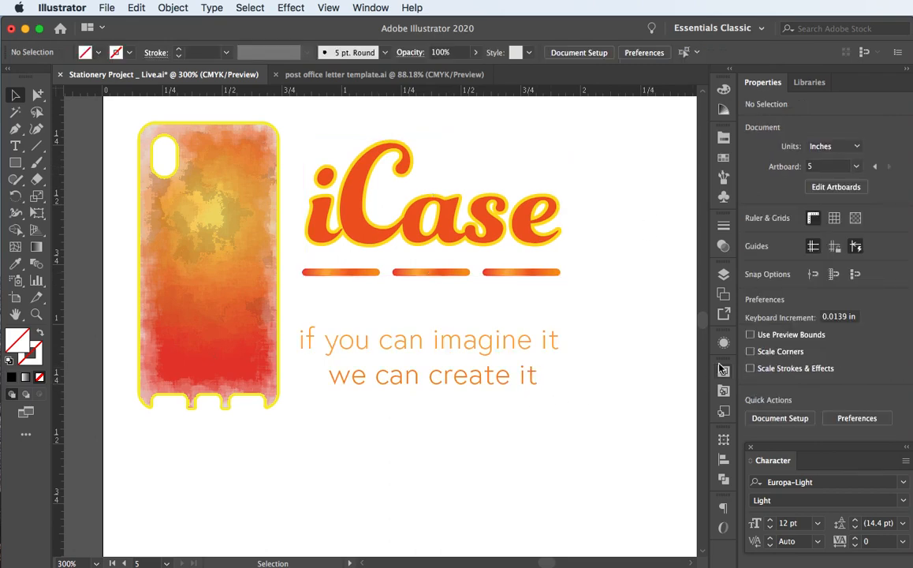
Enlarge the dotted accent logo proportionally to about 1.396 by 0.725 in and move it down near the envelope's lower-left corner.
{"action": "key", "text": "super+0"}
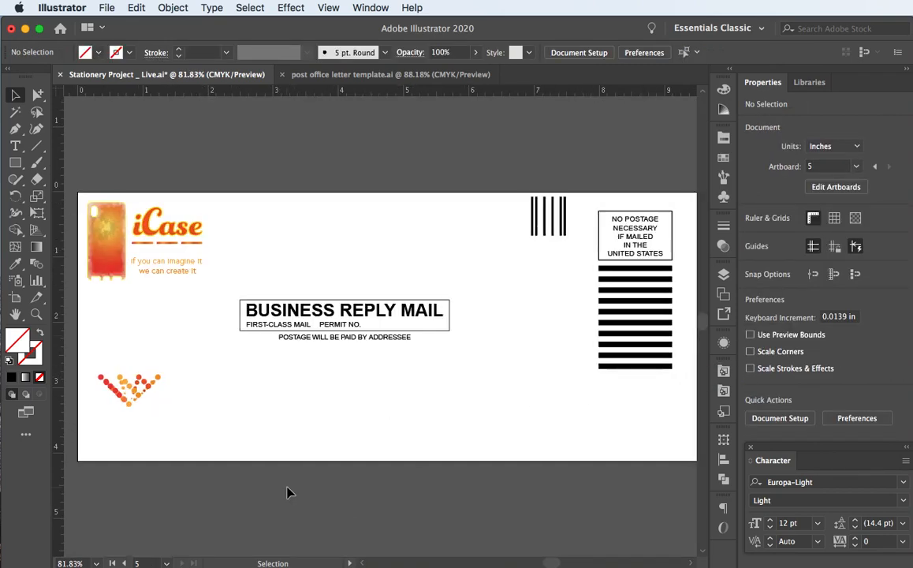
{"action": "scroll", "coordinate": [287, 492], "scroll_direction": "left", "scroll_amount": 5}
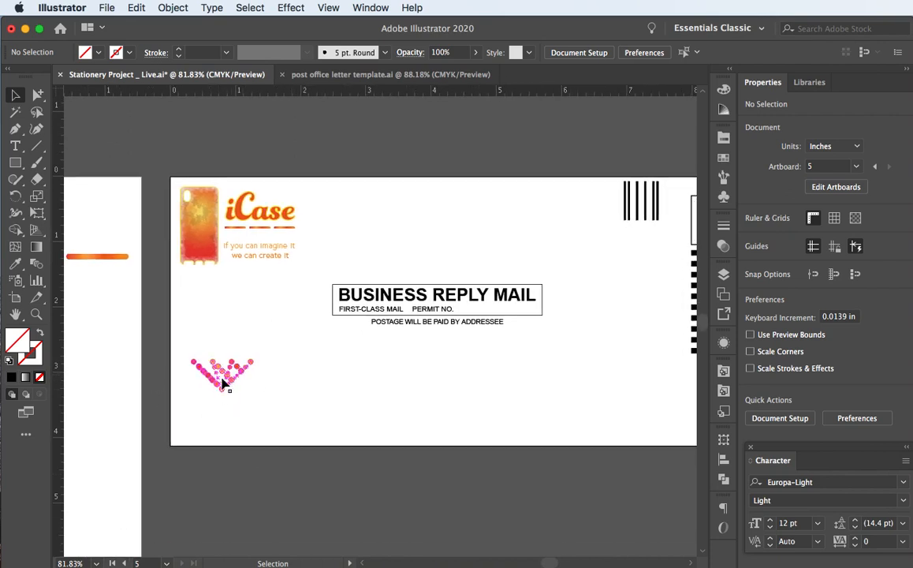
{"action": "left_click", "coordinate": [221, 384]}
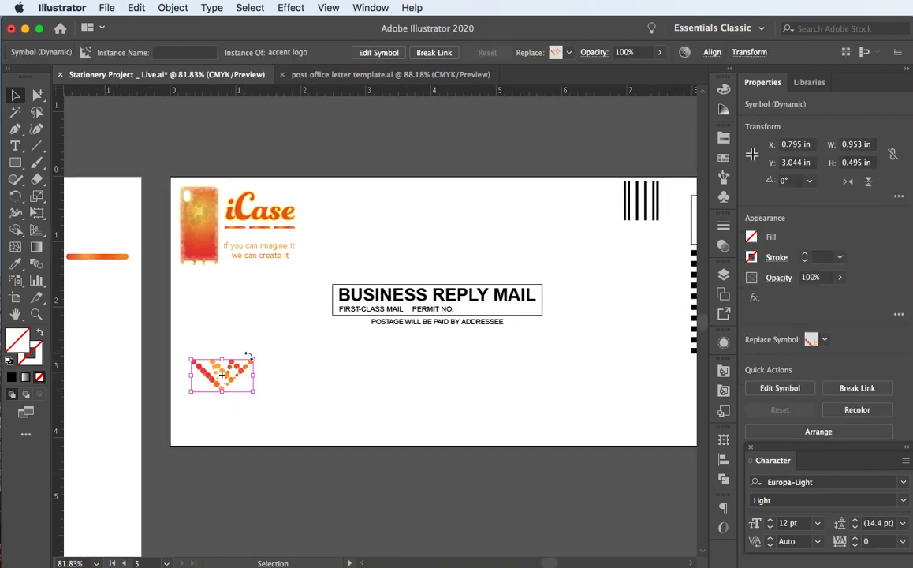
{"action": "left_click_drag", "start_coordinate": [253, 358], "coordinate": [269, 351]}
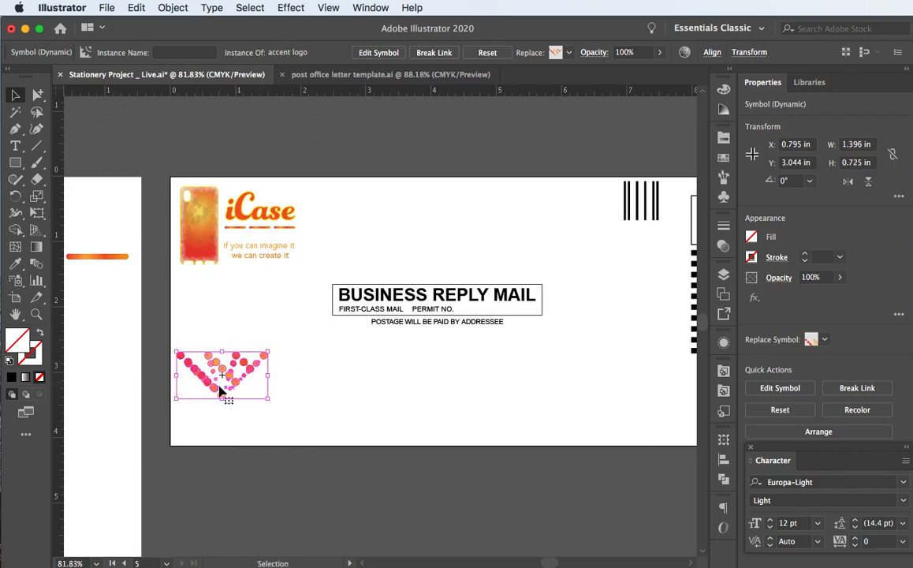
{"action": "left_click_drag", "start_coordinate": [225, 399], "coordinate": [222, 431]}
{"action": "left_click", "coordinate": [271, 329]}
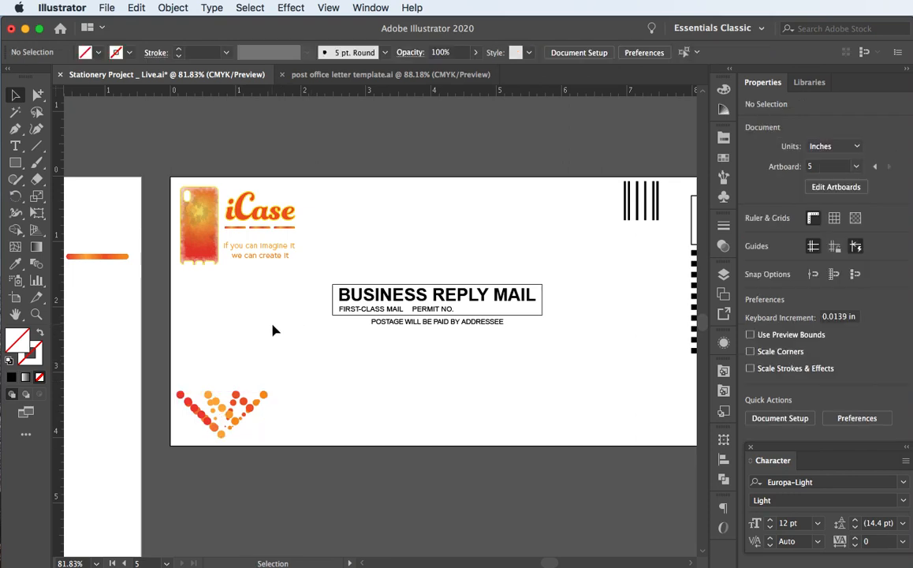
Enlarge the accent logo further to about 2.542 by 1.32 in and reposition it at about X 1.286, Y 3.207 in.
{"action": "left_click", "coordinate": [230, 407]}
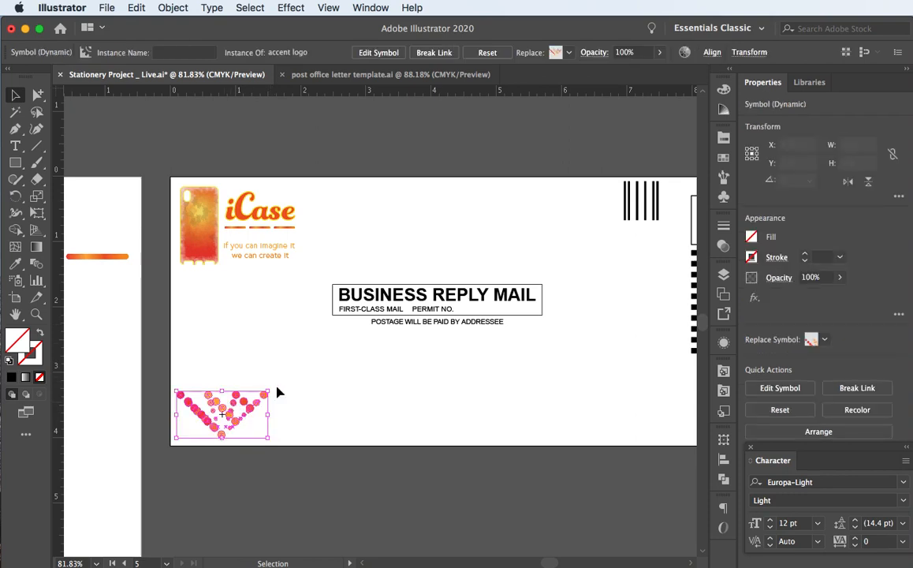
{"action": "left_click_drag", "start_coordinate": [265, 391], "coordinate": [321, 364]}
{"action": "left_click_drag", "start_coordinate": [207, 426], "coordinate": [255, 392]}
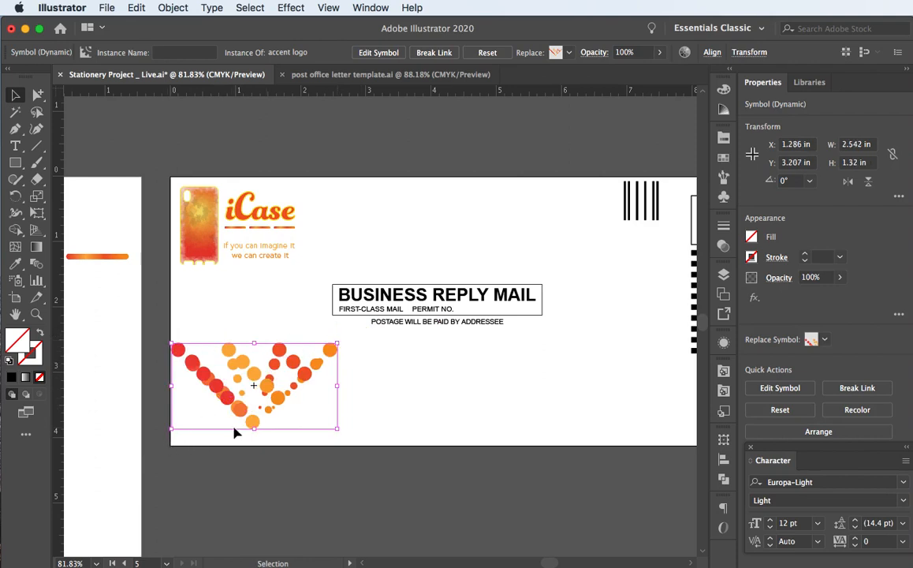
Nudge the accent logo right and down to X 1.411 in, Y 3.332 in, leaving a margin from the envelope's lower-left edges.
{"action": "key", "text": "Right"}
{"action": "key", "text": "Right"}
{"action": "key", "text": "Right"}
{"action": "key", "text": "Right"}
{"action": "key", "text": "Down"}
{"action": "key", "text": "Down"}
{"action": "key", "text": "Down"}
{"action": "key", "text": "Down"}
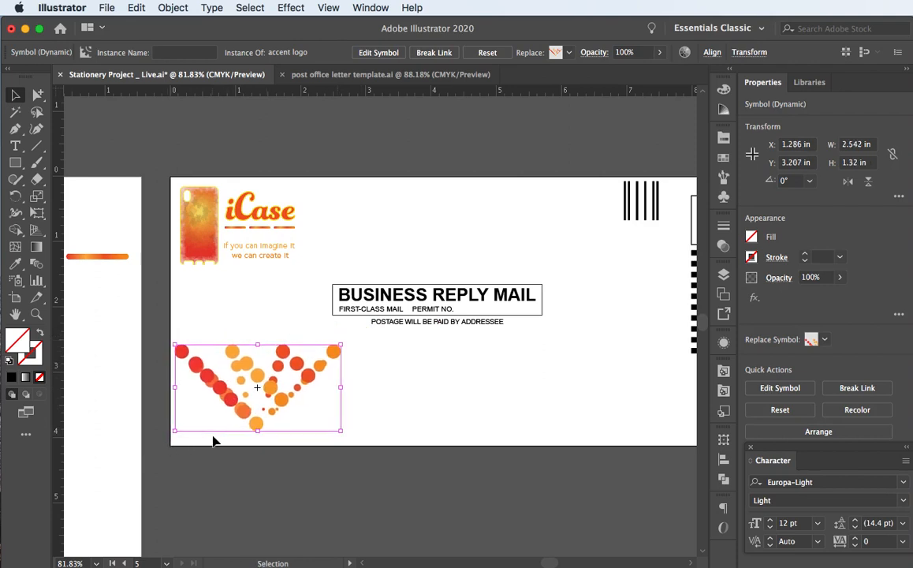
{"action": "key", "text": "Right"}
{"action": "key", "text": "Right"}
{"action": "key", "text": "Right"}
{"action": "key", "text": "Right"}
{"action": "key", "text": "Down"}
{"action": "key", "text": "Down"}
{"action": "key", "text": "Down"}
{"action": "key", "text": "Down"}
{"action": "key", "text": "Down"}
{"action": "key", "text": "Down"}
{"action": "key", "text": "Right"}
{"action": "key", "text": "Right"}
{"action": "key", "text": "Right"}
{"action": "key", "text": "Right"}
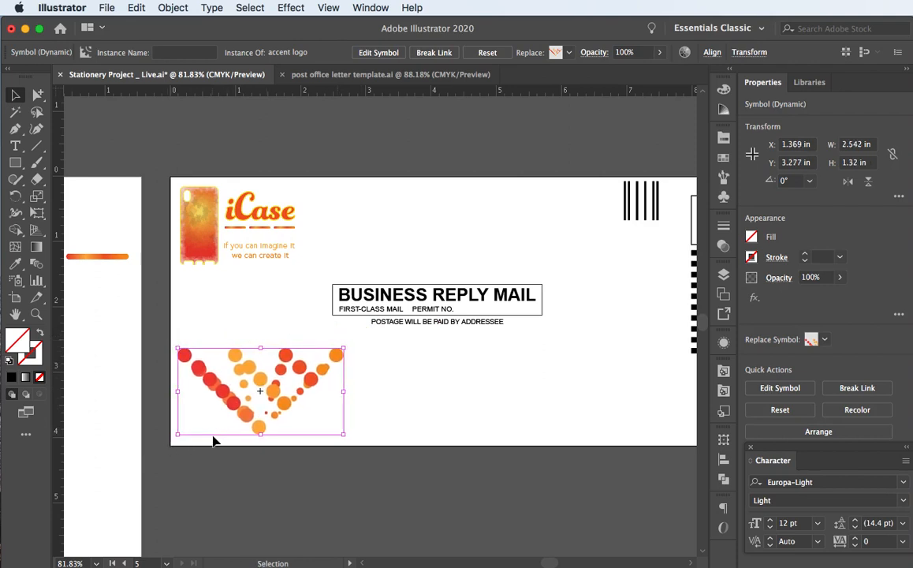
{"action": "key", "text": "Right"}
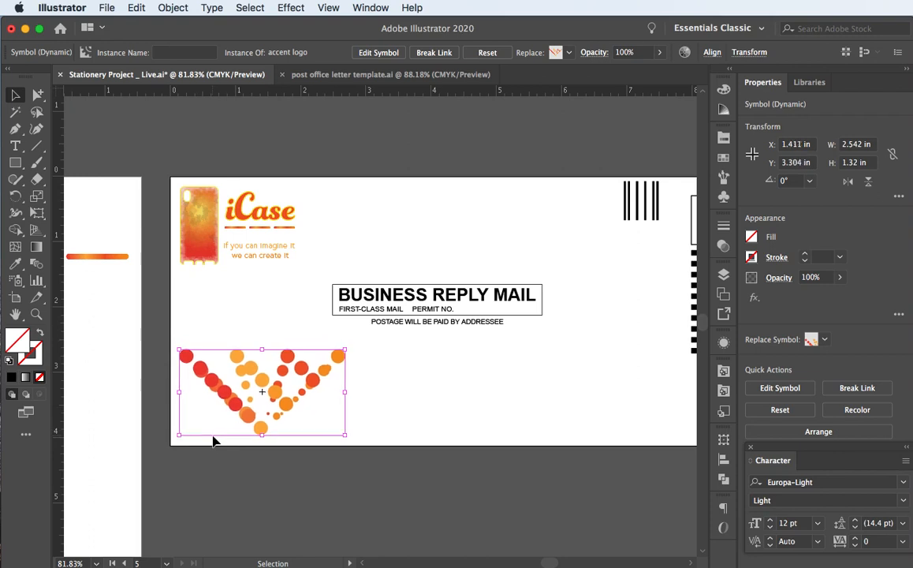
{"action": "key", "text": "Down"}
{"action": "key", "text": "Down"}
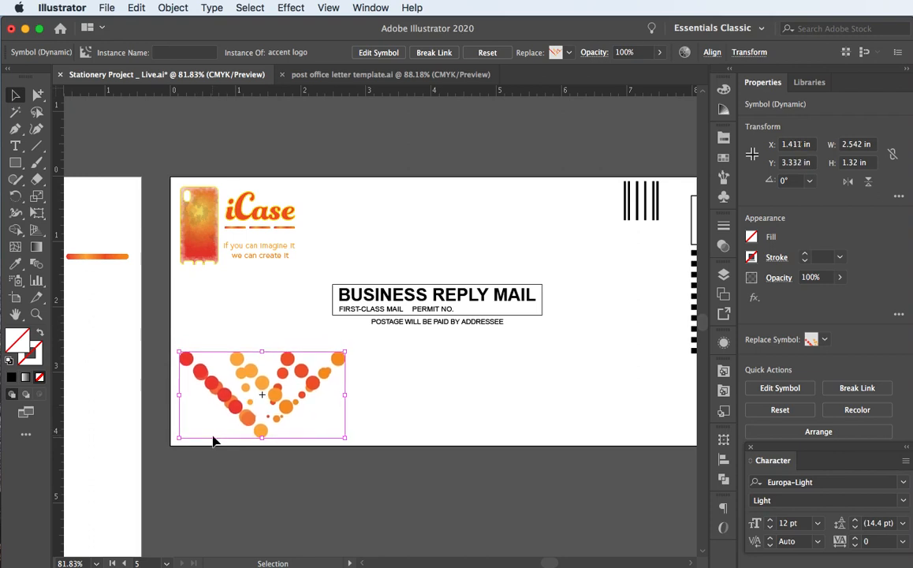
Scale the accent logo down proportionally to about 2.085 by 1.082 in, keeping its lower-left corner in place.
{"action": "left_click_drag", "start_coordinate": [347, 351], "coordinate": [328, 361]}
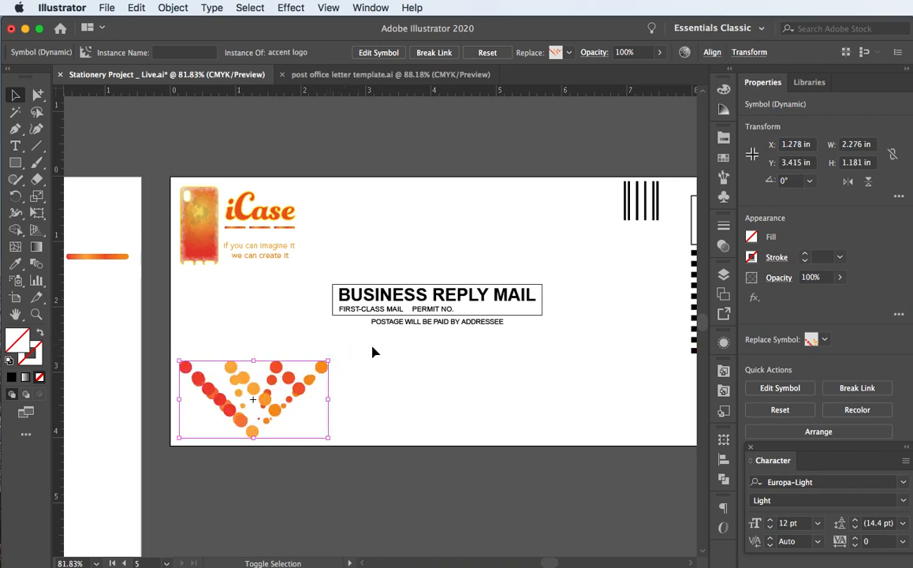
{"action": "mouse_move", "coordinate": [325, 364]}
{"action": "left_mouse_down"}
{"action": "mouse_move", "coordinate": [281, 365]}
{"action": "mouse_move", "coordinate": [316, 364]}
{"action": "left_mouse_up"}
{"action": "left_click", "coordinate": [374, 364]}
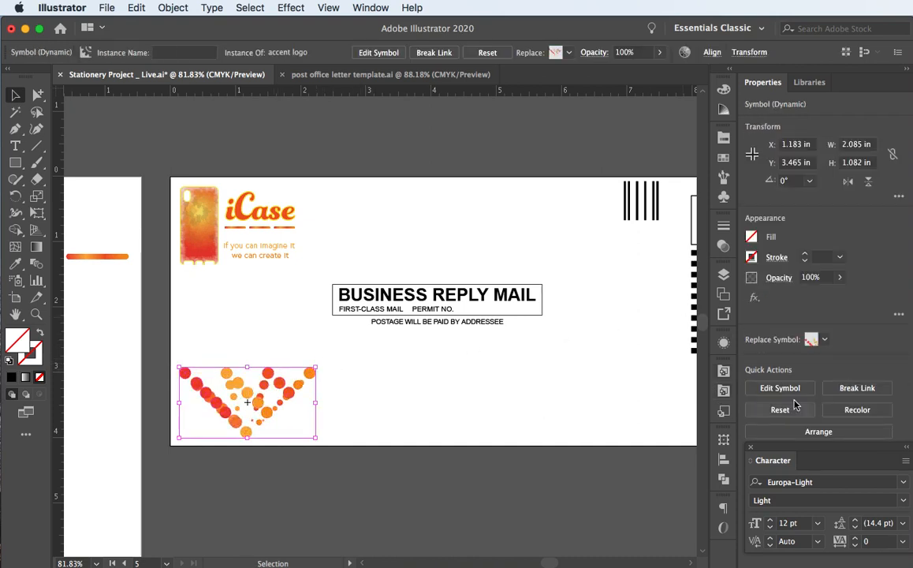
Set the accent logo's opacity to 10% so it acts as a faint watermark on the envelope.
{"action": "left_click", "coordinate": [820, 277]}
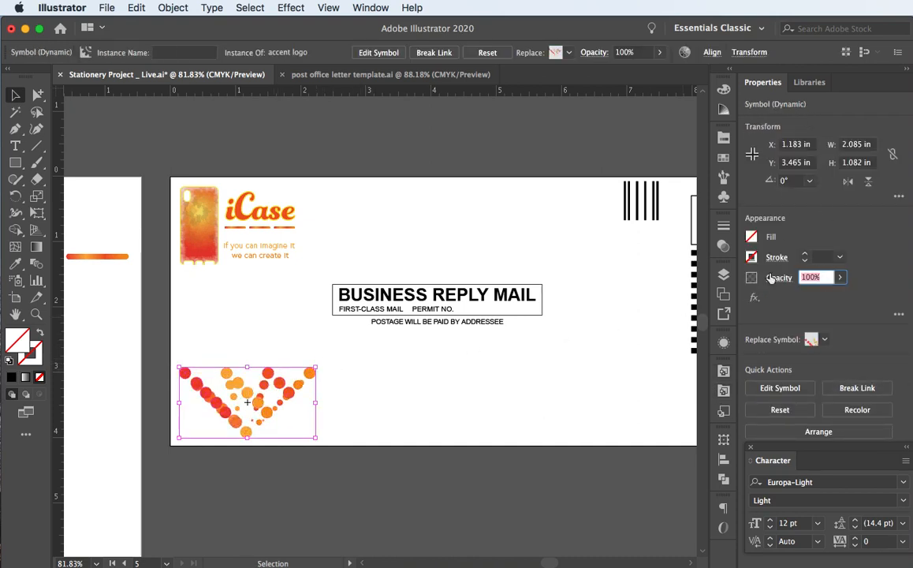
{"action": "type", "text": "10"}
{"action": "key", "text": "Return"}
{"action": "left_click", "coordinate": [400, 274]}
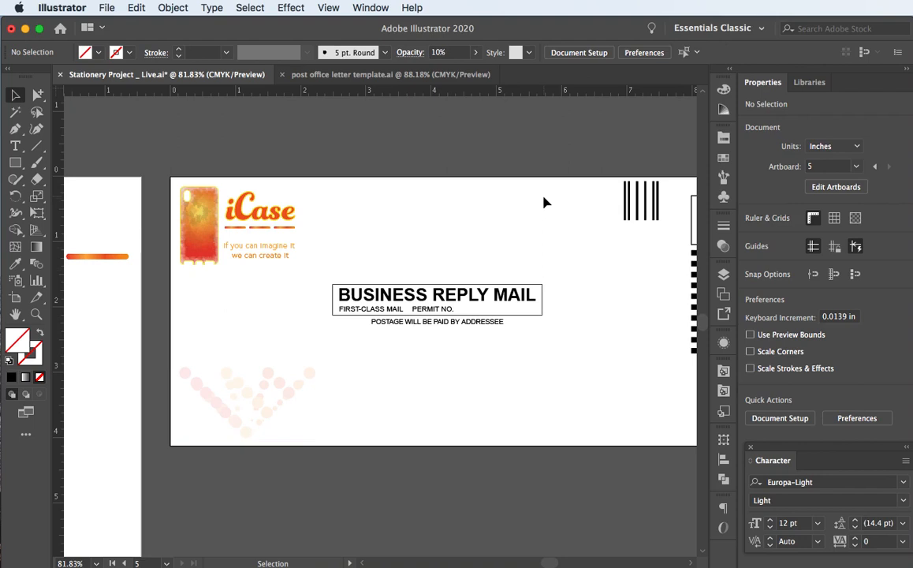
Review the finished envelope alongside the logo, business card and letterhead artboards for a consistent stationery design.
{"action": "scroll", "coordinate": [567, 204], "scroll_direction": "right", "scroll_amount": 3}
{"action": "scroll", "coordinate": [567, 204], "scroll_direction": "left", "scroll_amount": 15}
{"action": "scroll", "coordinate": [567, 204], "scroll_direction": "down", "scroll_amount": 4}
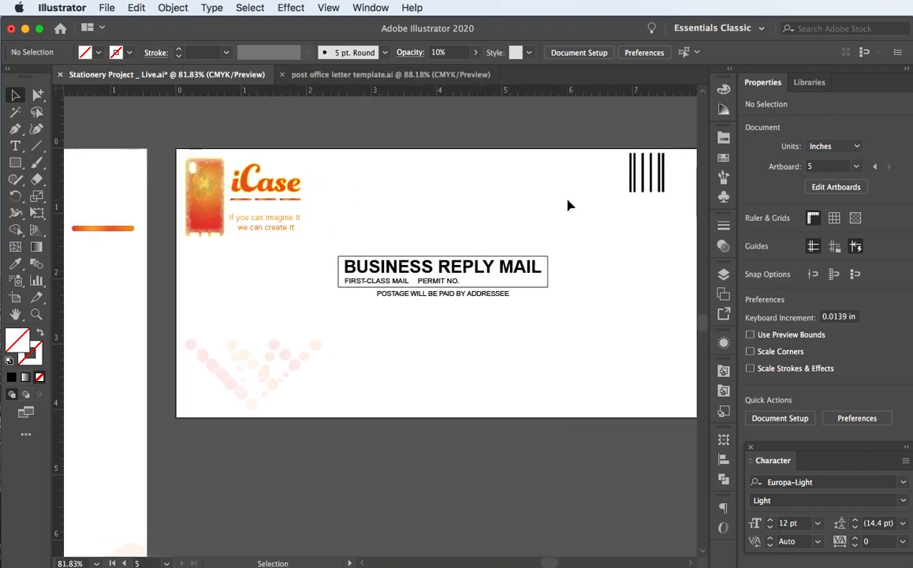
{"action": "scroll", "coordinate": [570, 205], "scroll_direction": "left", "scroll_amount": 10}
{"action": "scroll", "coordinate": [569, 205], "scroll_direction": "down", "scroll_amount": 5}
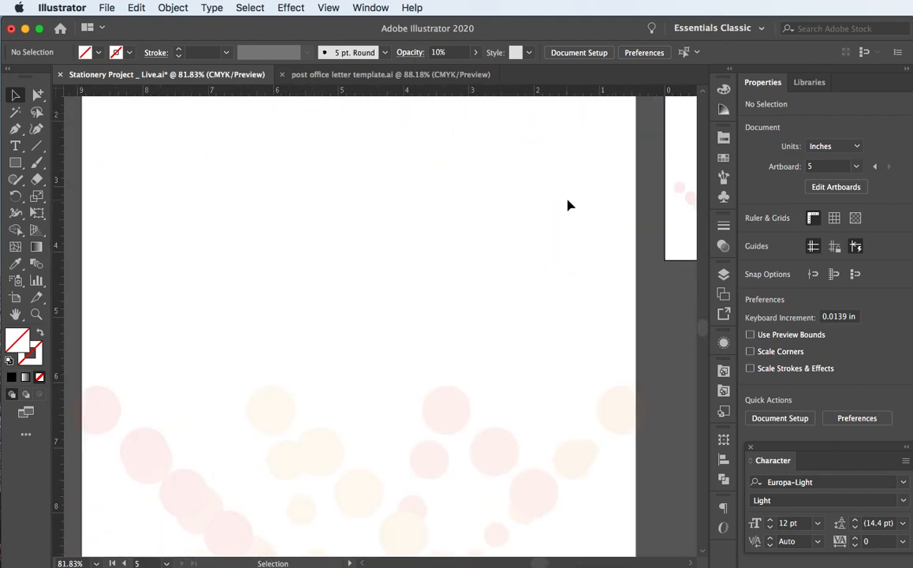
{"action": "scroll", "coordinate": [568, 205], "scroll_direction": "down", "scroll_amount": 6}
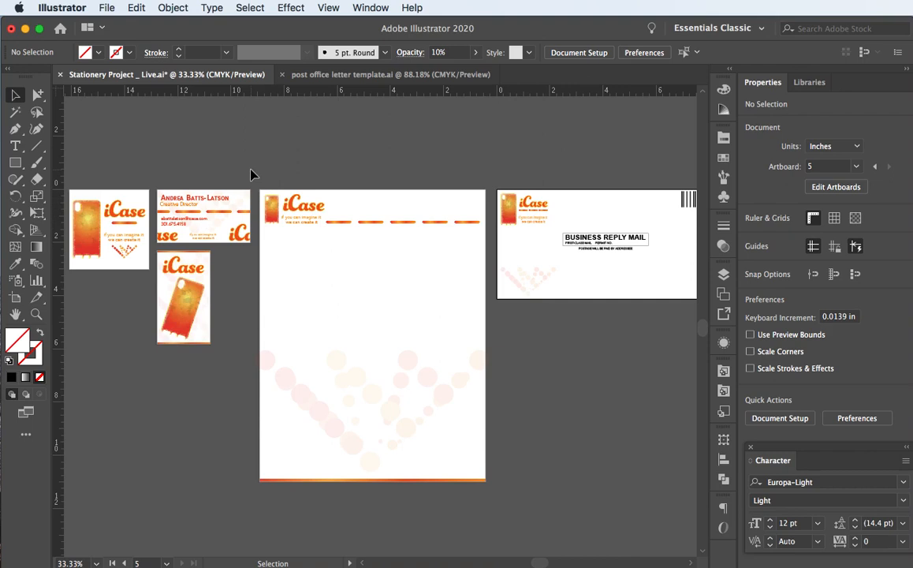
{"action": "key", "text": "space"}
{"action": "mouse_move", "coordinate": [558, 235]}
{"action": "left_mouse_down"}
{"action": "mouse_move", "coordinate": [449, 232]}
{"action": "mouse_move", "coordinate": [565, 229]}
{"action": "left_mouse_up"}
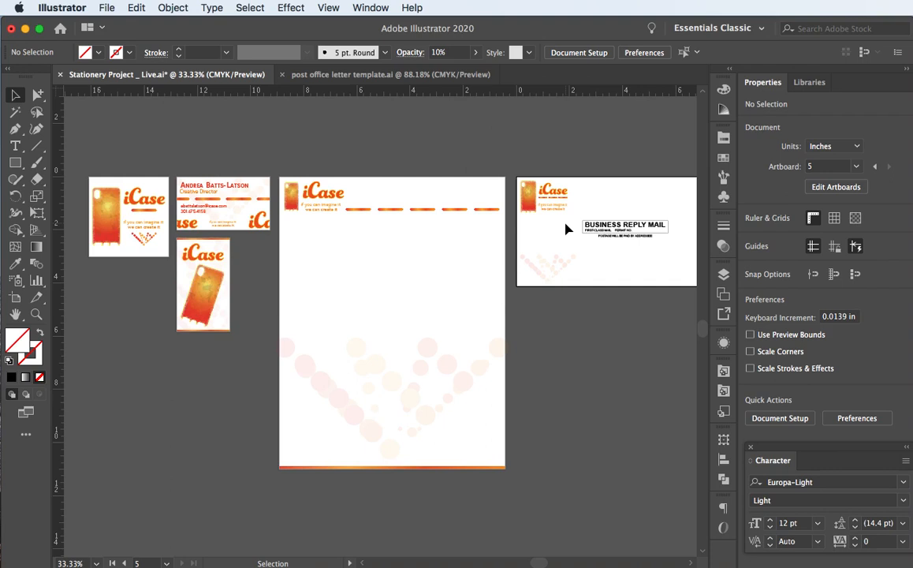
{"action": "key", "text": "space"}
{"action": "left_click_drag", "start_coordinate": [489, 230], "coordinate": [387, 213]}
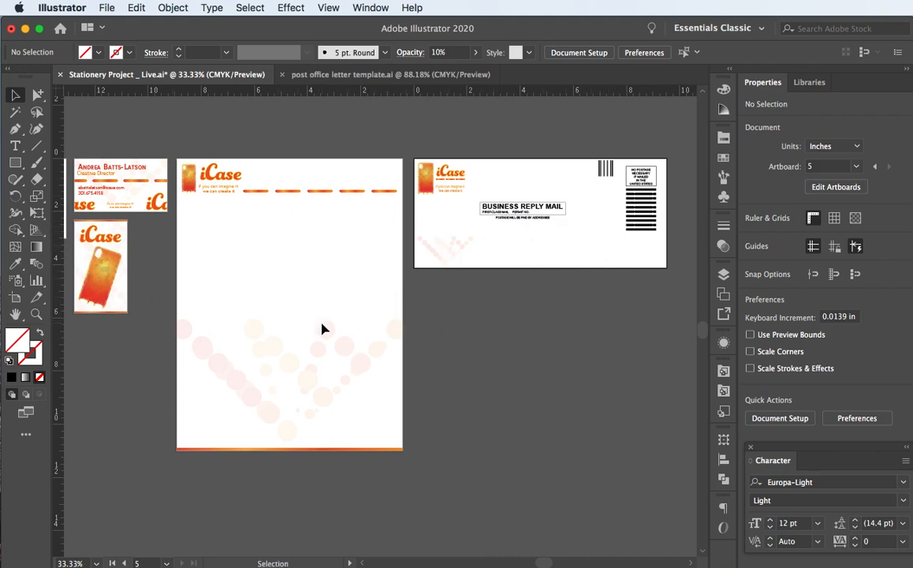
{"action": "key", "text": "space"}
{"action": "left_click_drag", "start_coordinate": [225, 371], "coordinate": [381, 362]}
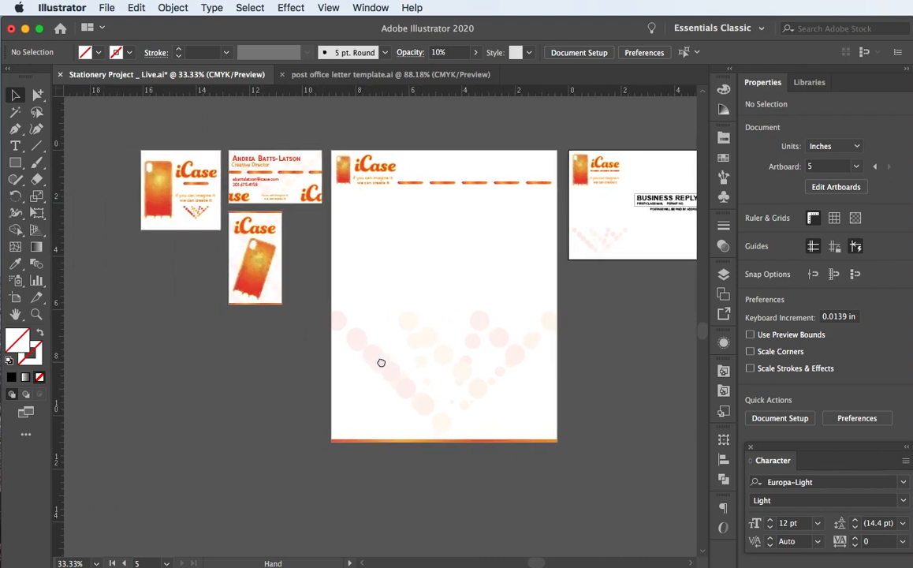
{"action": "left_click_drag", "start_coordinate": [434, 268], "coordinate": [296, 311]}
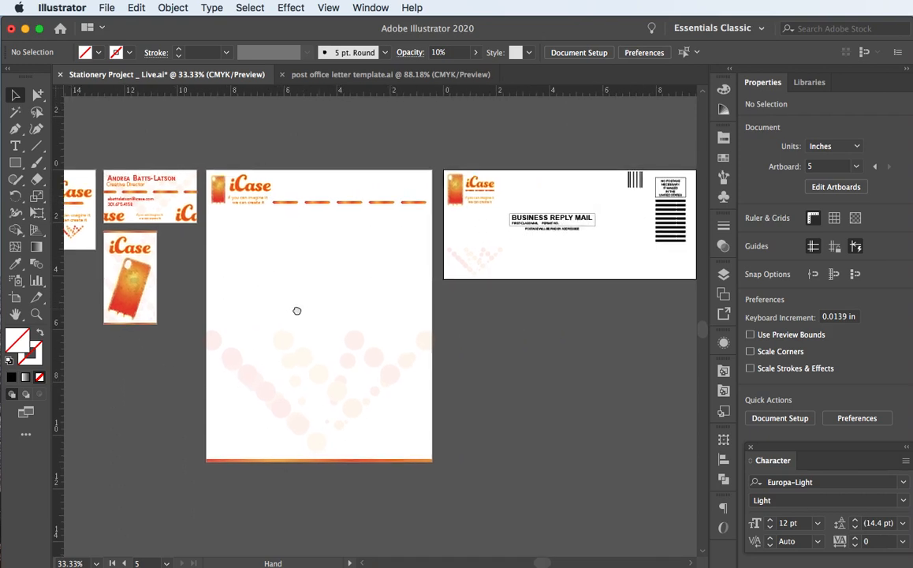